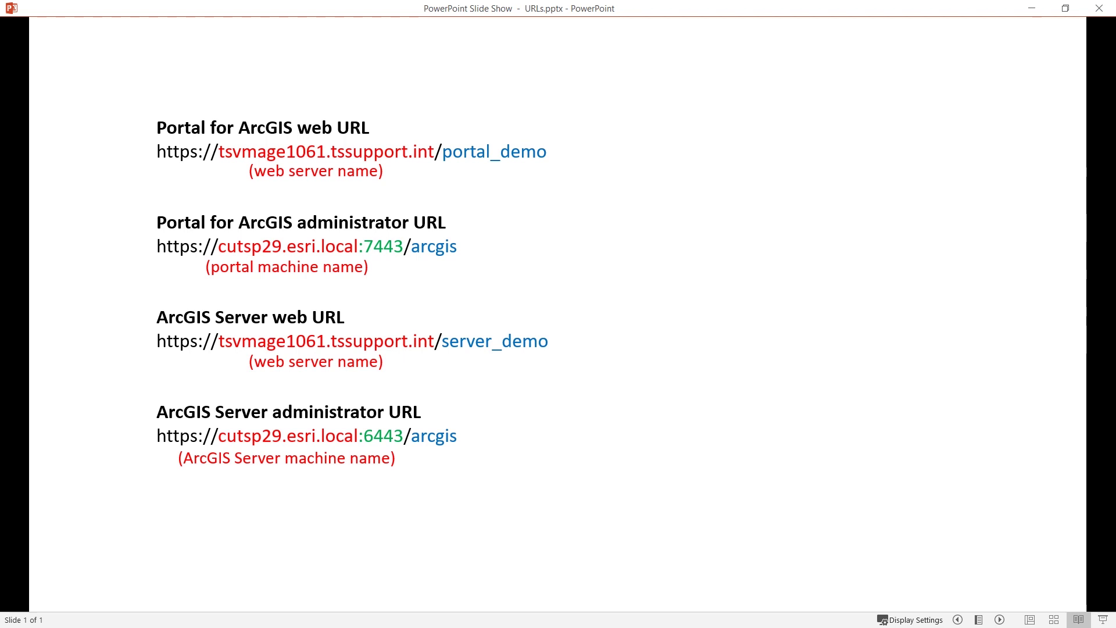
Step: End the URLs slide show and return to the portal's Organization members page
{"action": "key", "text": "alt+Tab"}
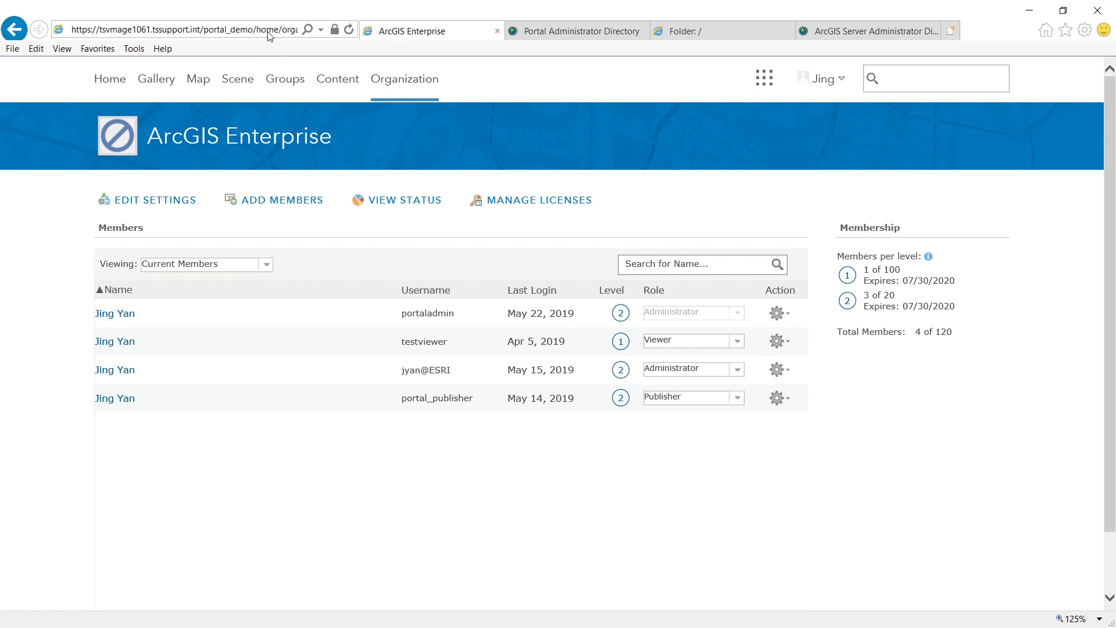
Step: Open the Organization's EDIT SETTINGS Security page showing the access and sharing policies
{"action": "left_click", "coordinate": [824, 80]}
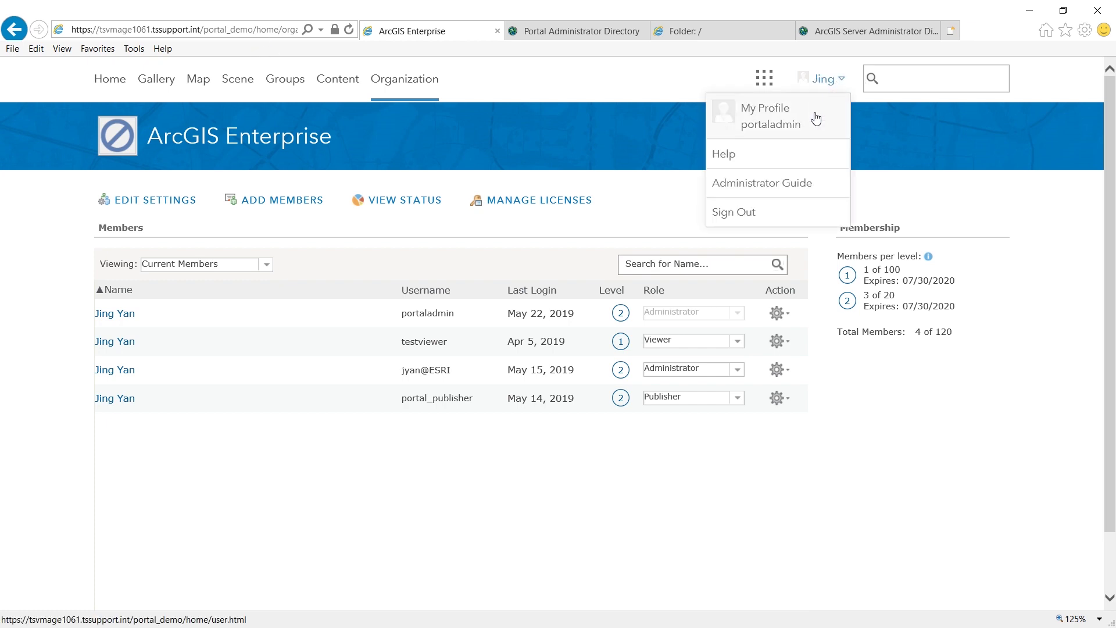
{"action": "left_click", "coordinate": [581, 98]}
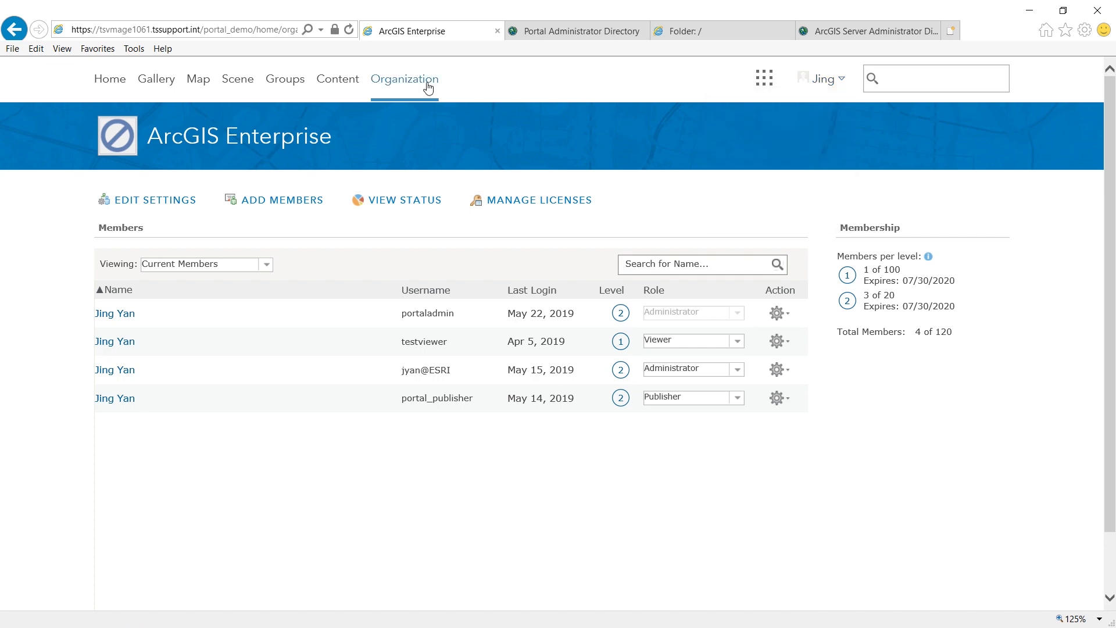
{"action": "left_click", "coordinate": [164, 205]}
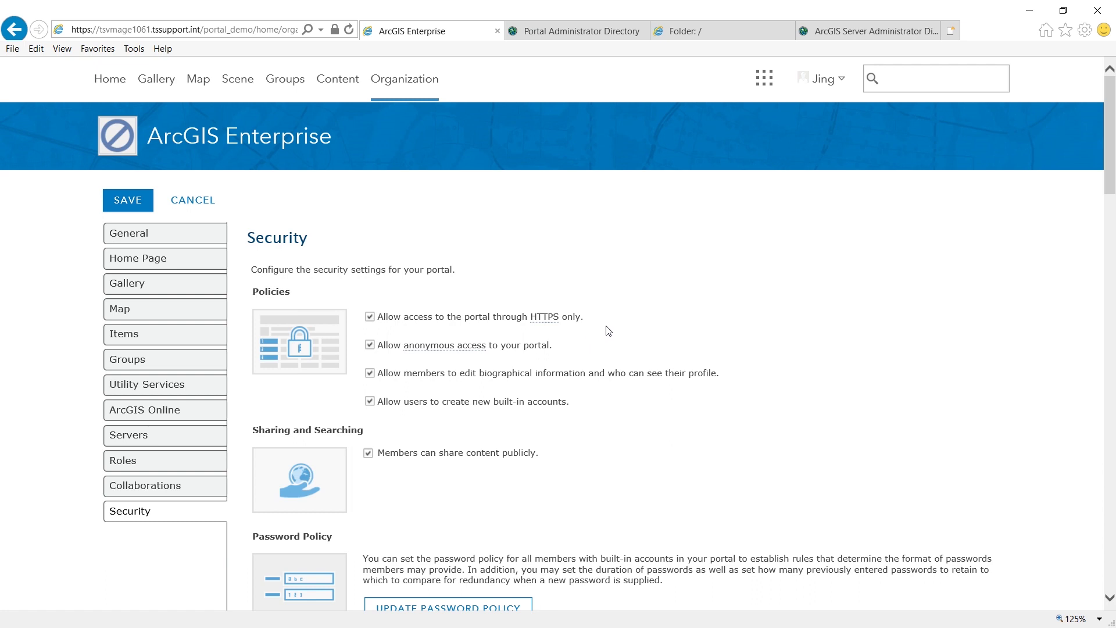
Step: Open the ArcGIS Server security config and review its Protocol and Portal properties
{"action": "left_click", "coordinate": [852, 32]}
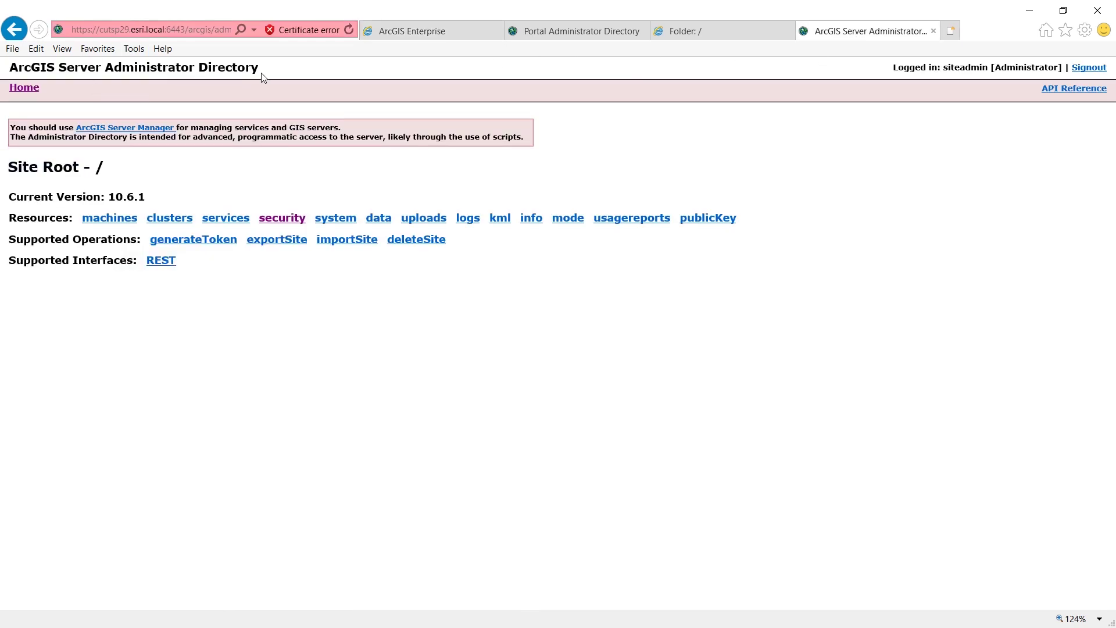
{"action": "left_click", "coordinate": [279, 223]}
{"action": "left_click", "coordinate": [232, 182]}
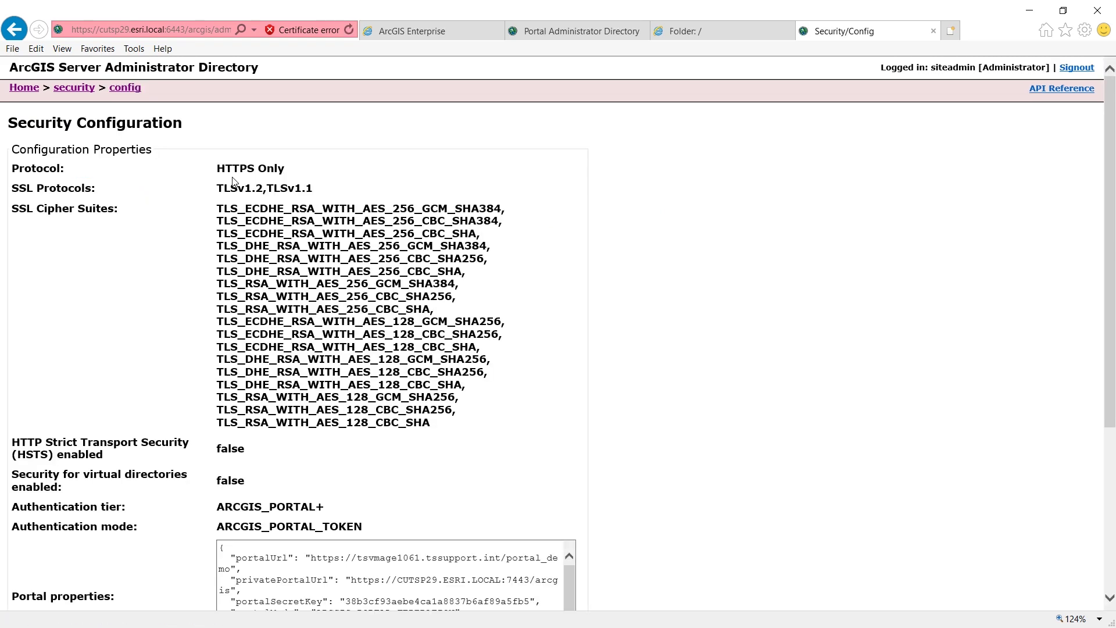
{"action": "left_click_drag", "start_coordinate": [10, 172], "coordinate": [89, 174]}
{"action": "left_click", "coordinate": [93, 175]}
{"action": "scroll", "coordinate": [543, 294], "scroll_direction": "down", "scroll_amount": 4}
{"action": "scroll", "coordinate": [543, 294], "scroll_direction": "down", "scroll_amount": 2}
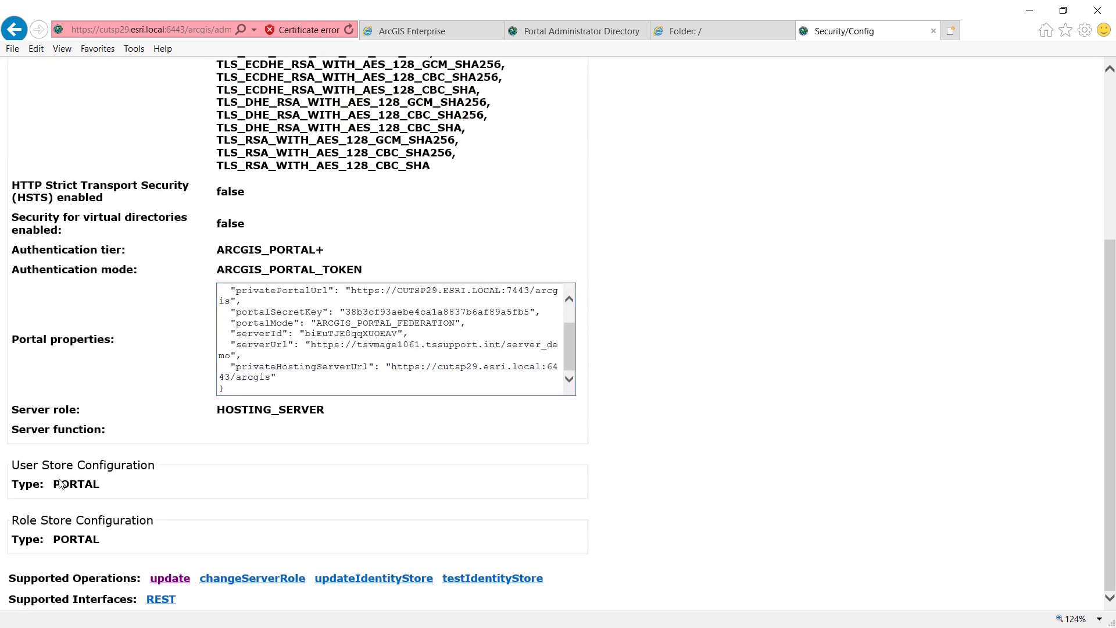
Step: Confirm the update form's protocol stays HTTPS Only, then return to the Site Root
{"action": "left_click", "coordinate": [174, 579]}
{"action": "left_click", "coordinate": [510, 224]}
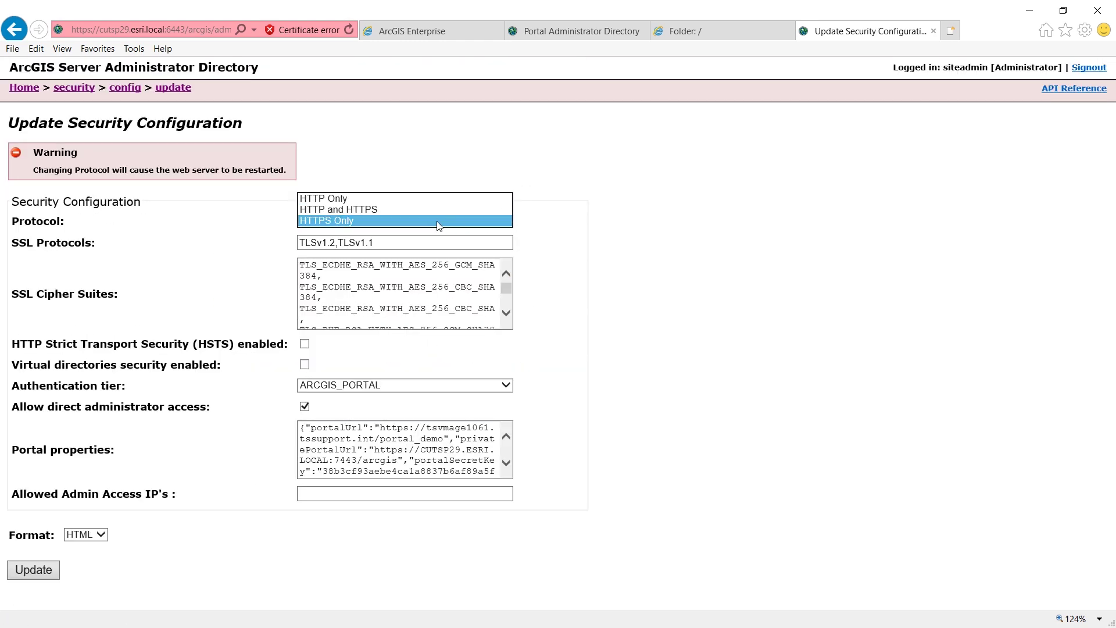
{"action": "left_click", "coordinate": [671, 246]}
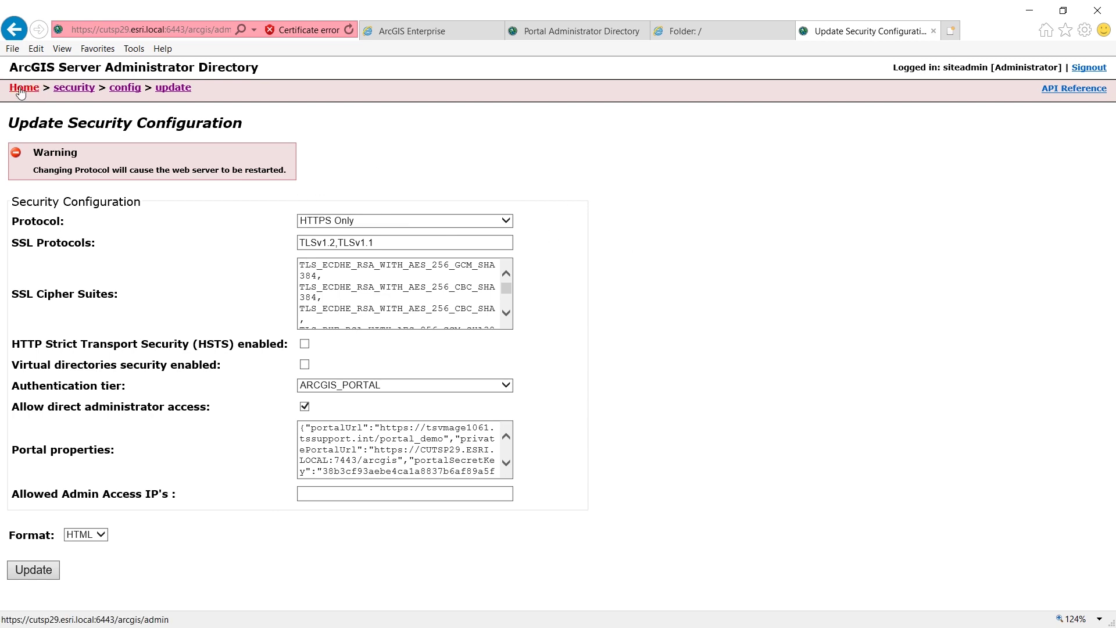
{"action": "left_click", "coordinate": [20, 89]}
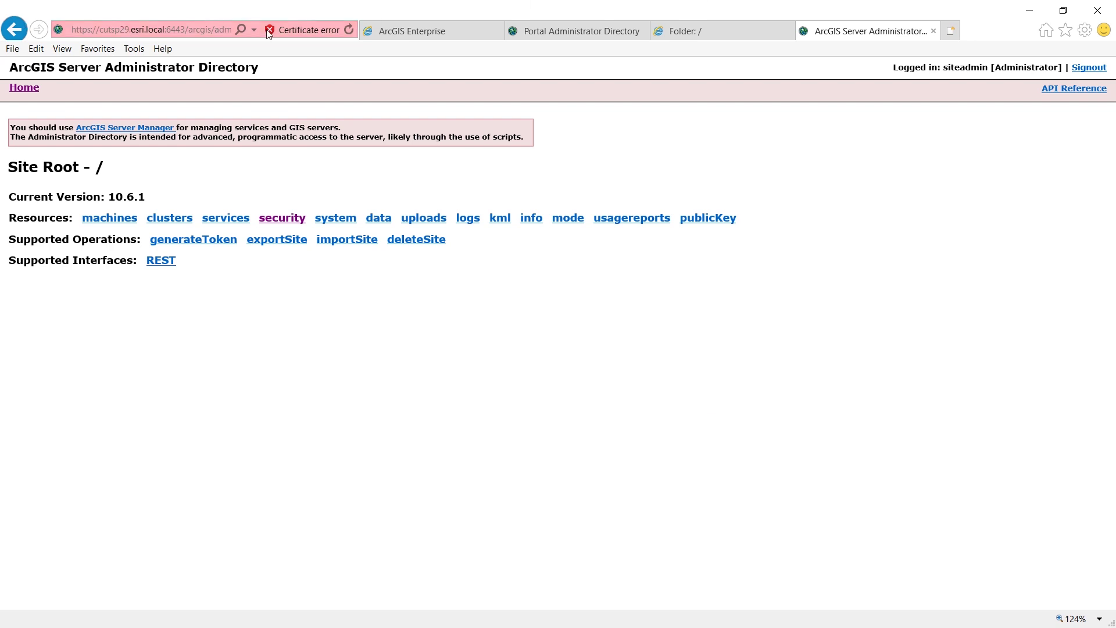
{"action": "left_click", "coordinate": [445, 31]}
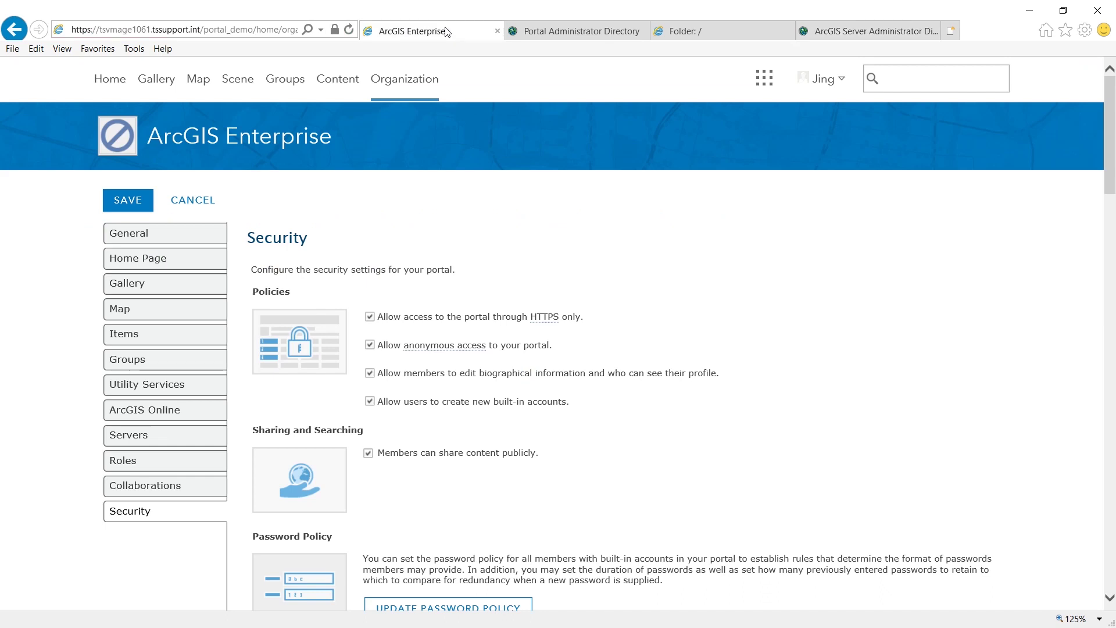
{"action": "left_click", "coordinate": [334, 29]}
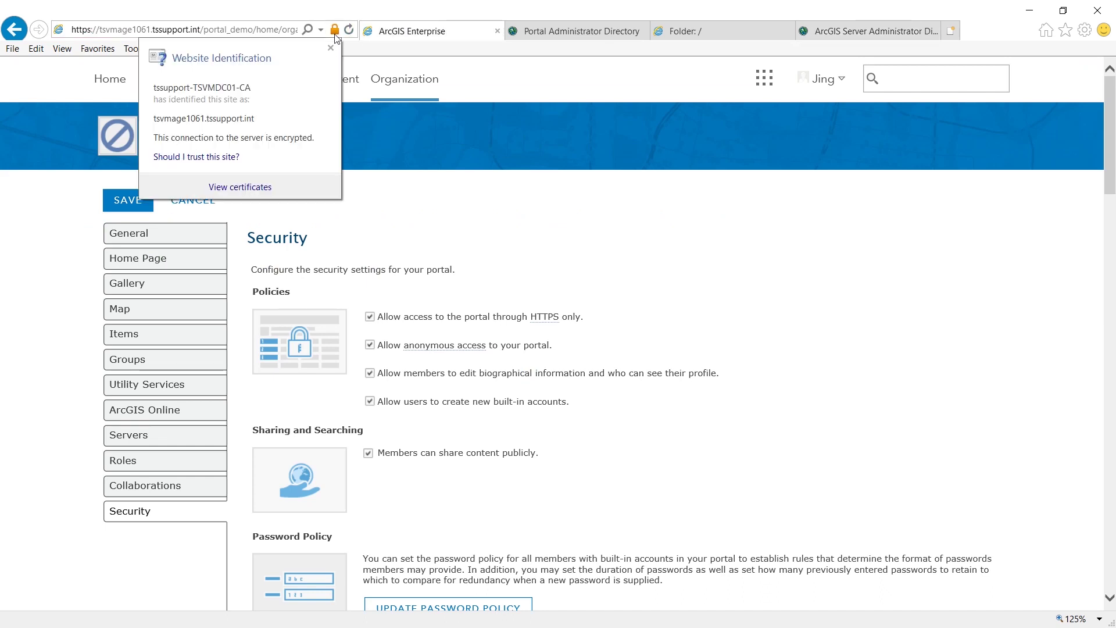
{"action": "left_click", "coordinate": [258, 187]}
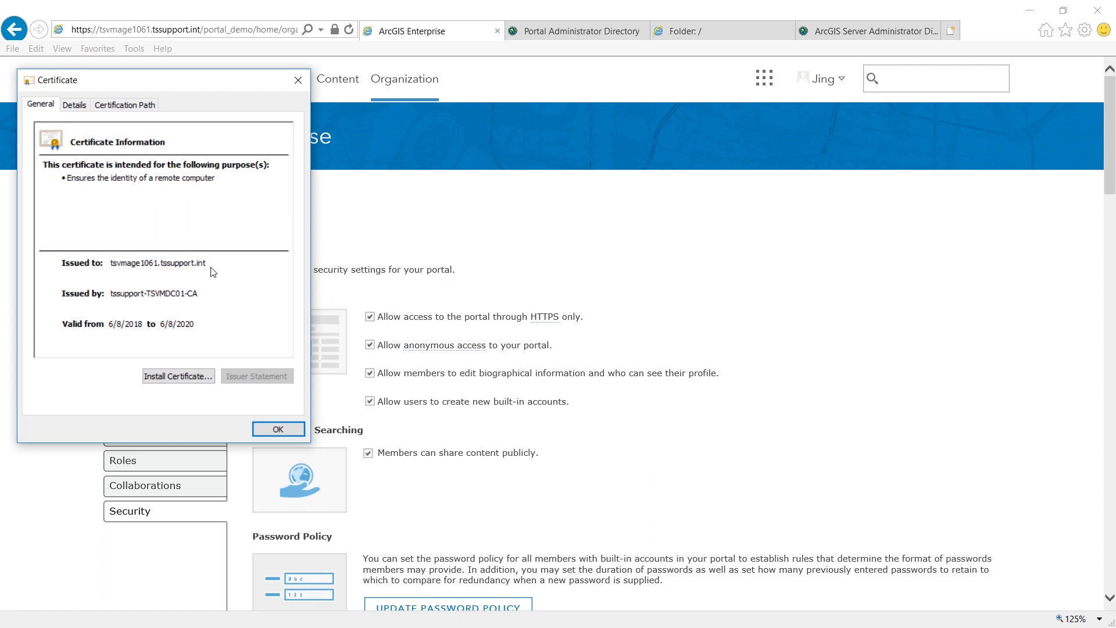
{"action": "left_click", "coordinate": [298, 80]}
{"action": "left_click", "coordinate": [575, 31]}
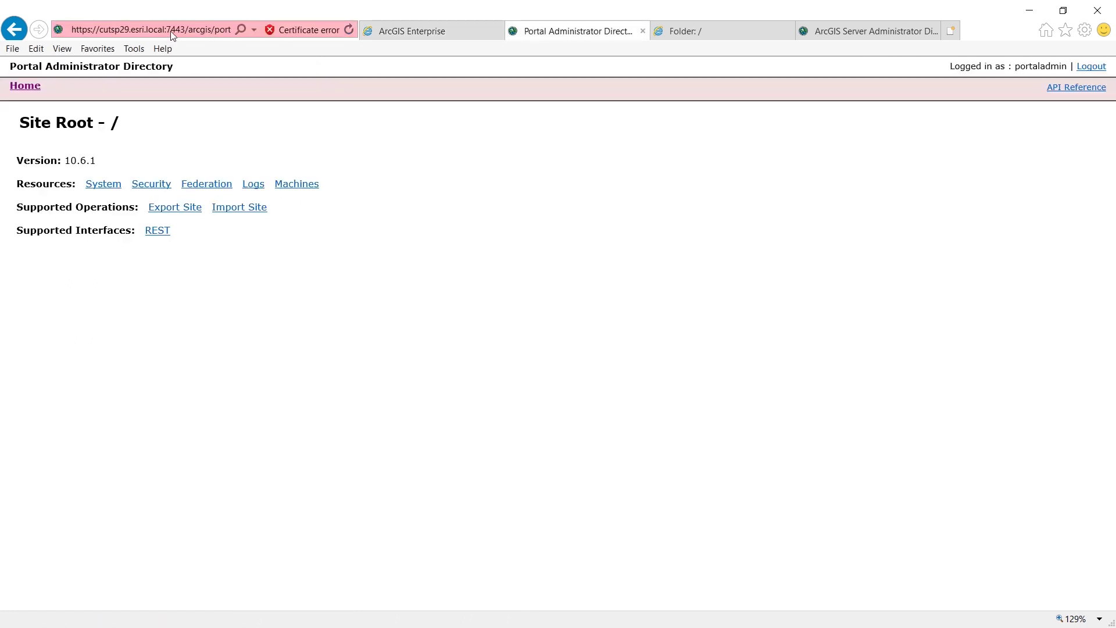
{"action": "left_click", "coordinate": [310, 31]}
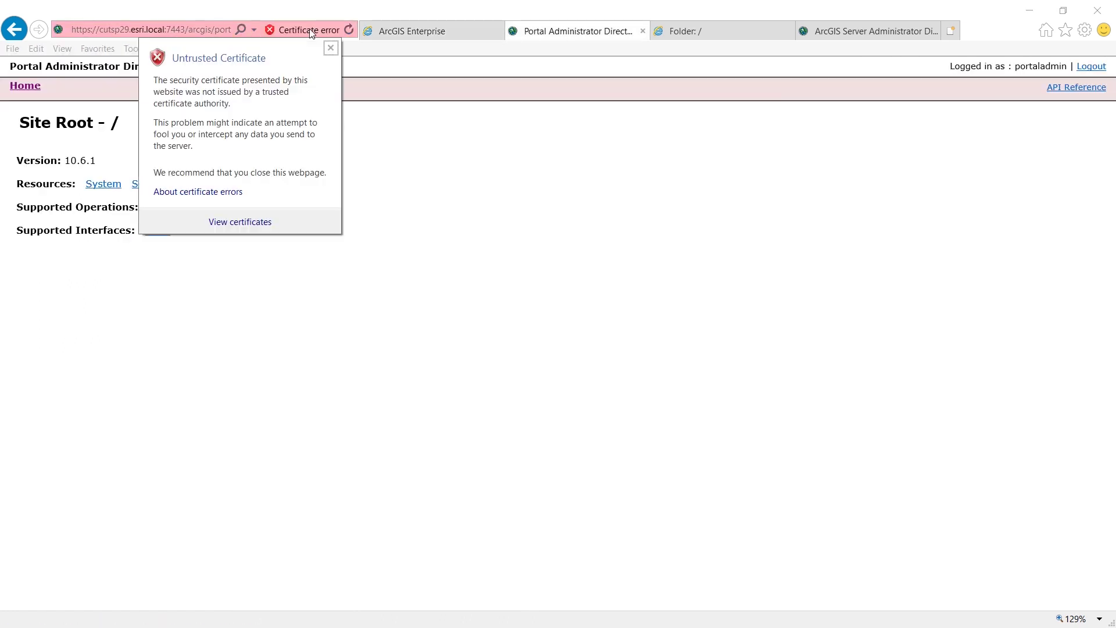
{"action": "left_click", "coordinate": [254, 223]}
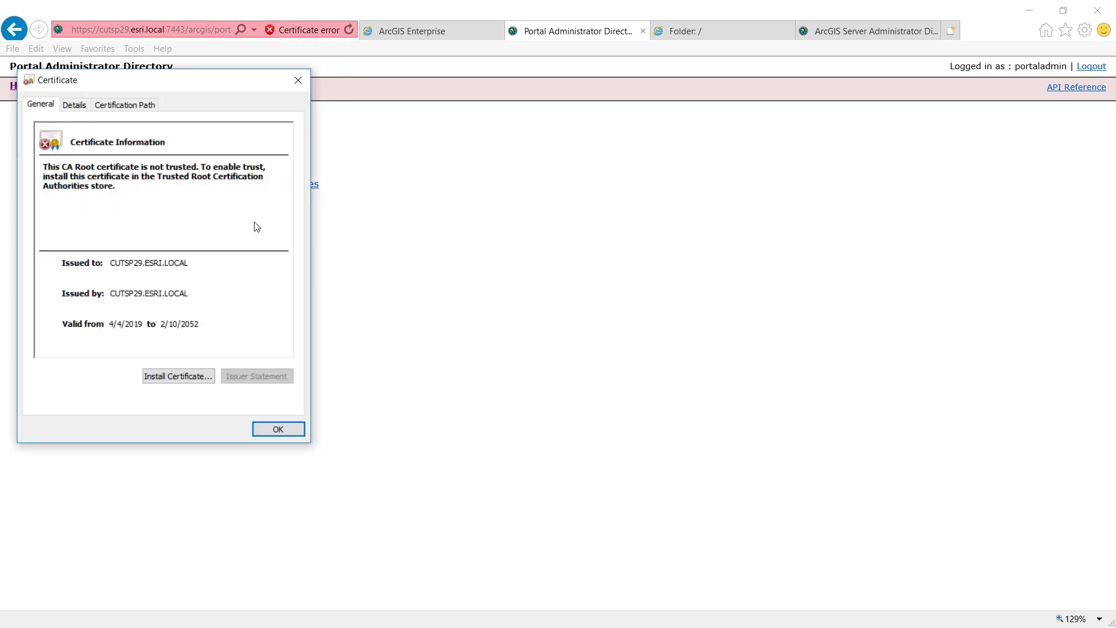
{"action": "left_click", "coordinate": [297, 81]}
{"action": "left_click", "coordinate": [842, 33]}
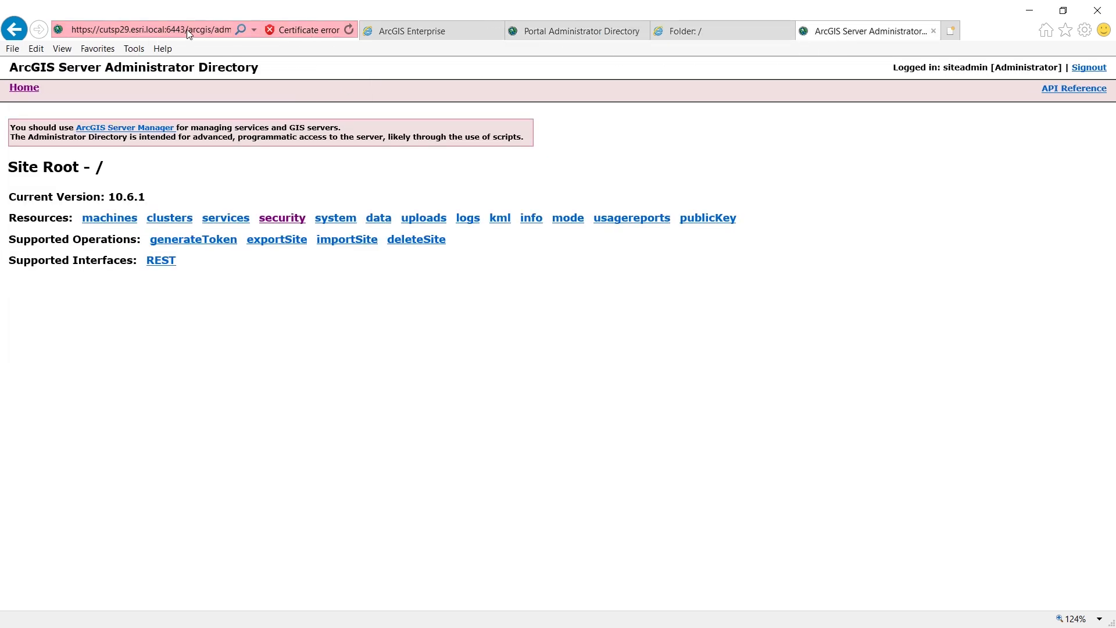
{"action": "left_click", "coordinate": [285, 32]}
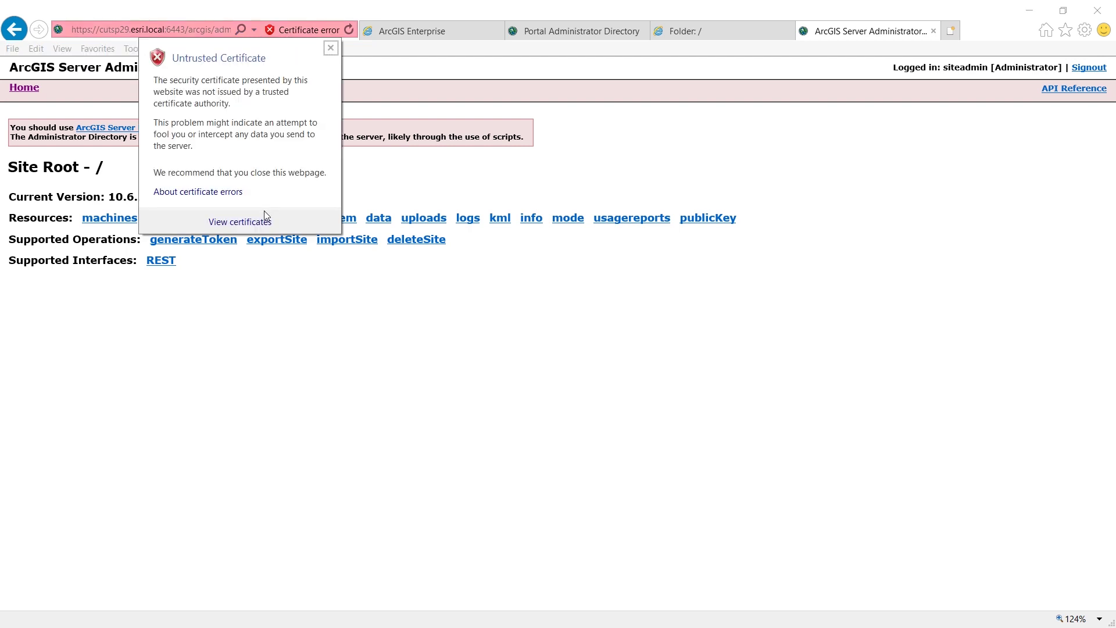
{"action": "left_click", "coordinate": [244, 222]}
{"action": "left_click", "coordinate": [296, 81]}
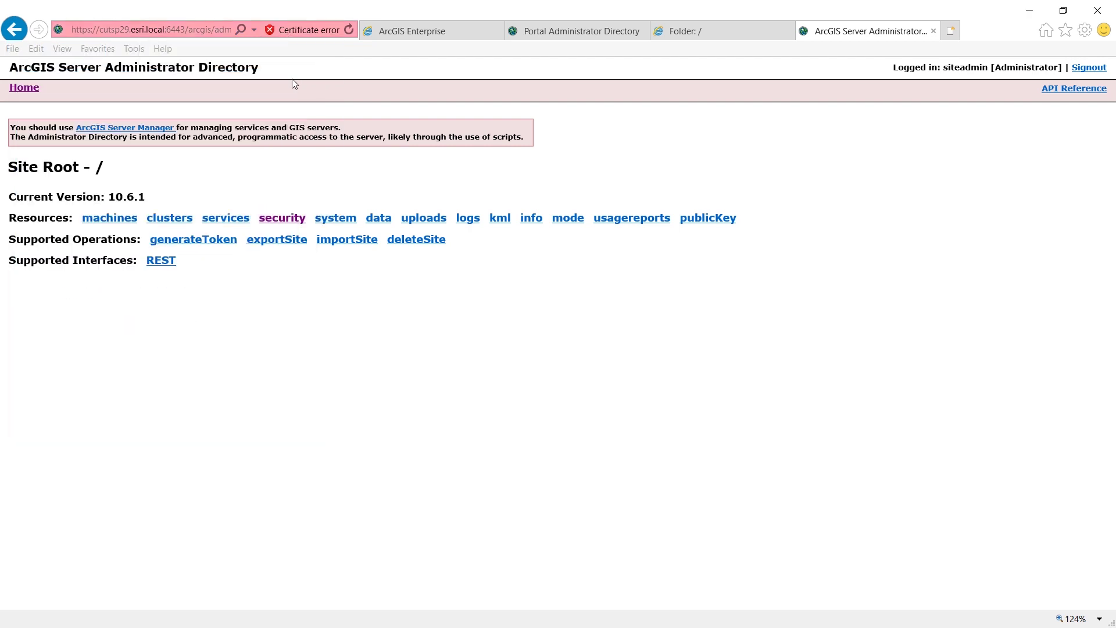
Step: Compare the portal security settings with the Portal Administrator Directory, ending on its Site Root
{"action": "left_click", "coordinate": [527, 35]}
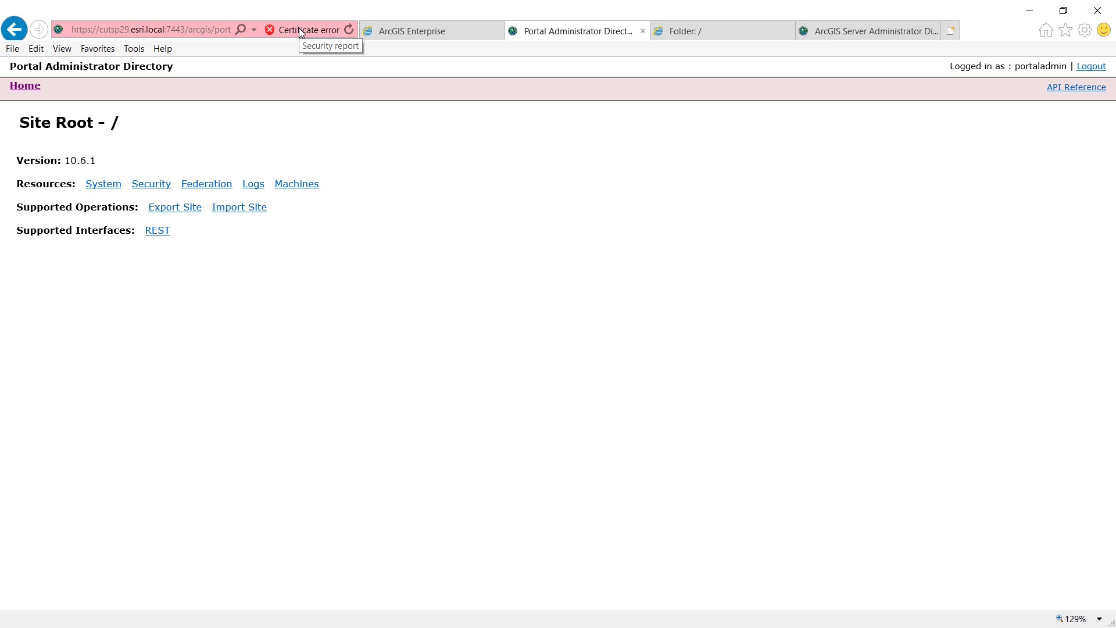
{"action": "left_click", "coordinate": [438, 31]}
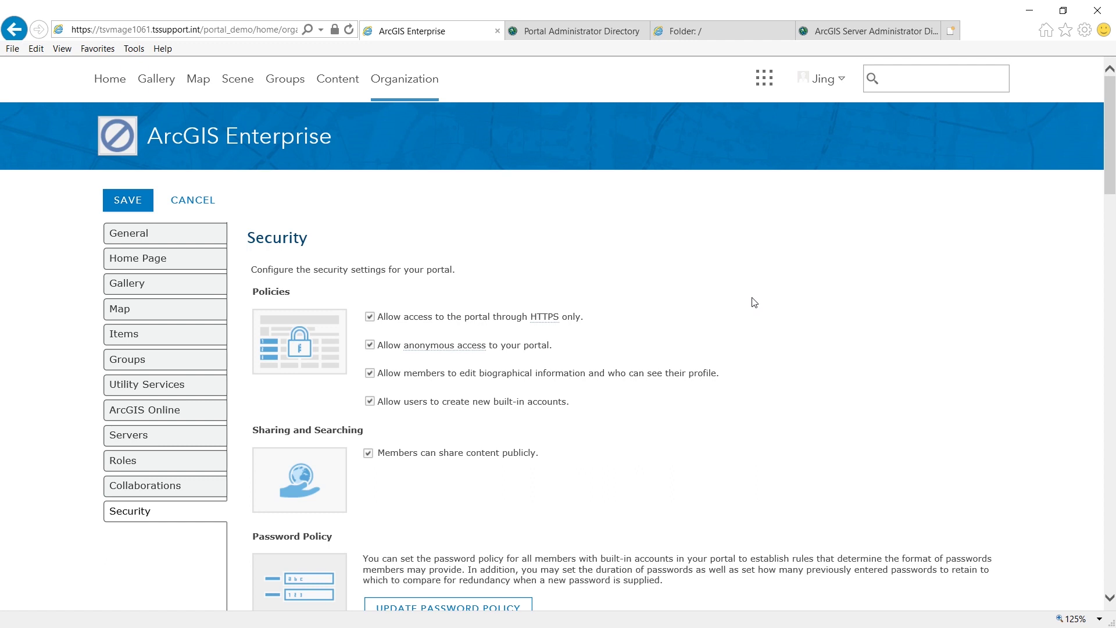
{"action": "left_click", "coordinate": [598, 37]}
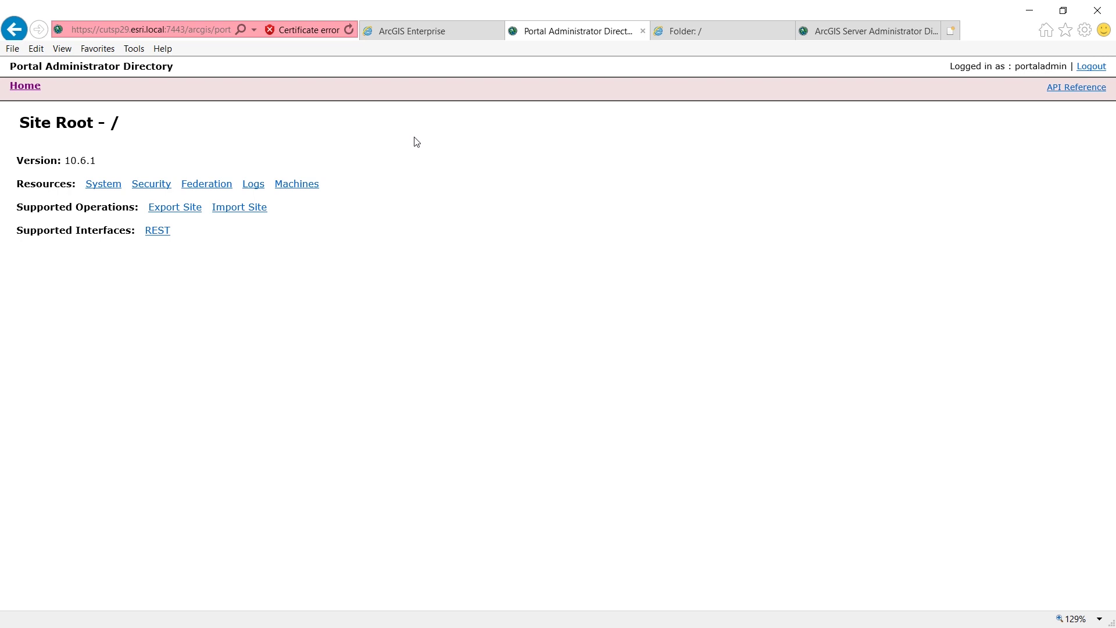
{"action": "left_click", "coordinate": [442, 31]}
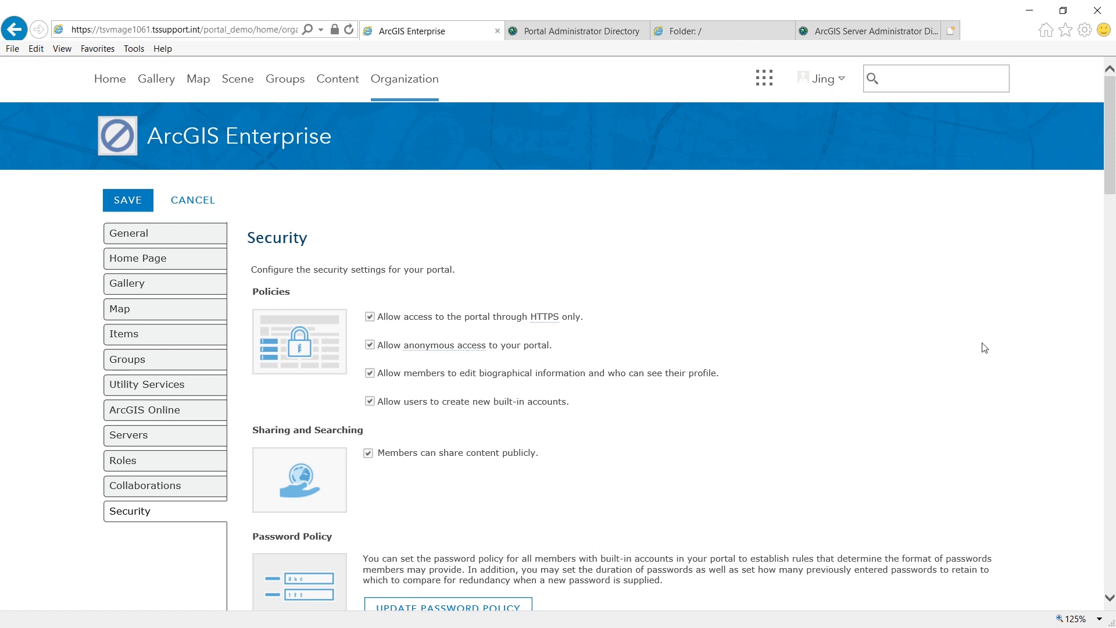
{"action": "left_click", "coordinate": [584, 35]}
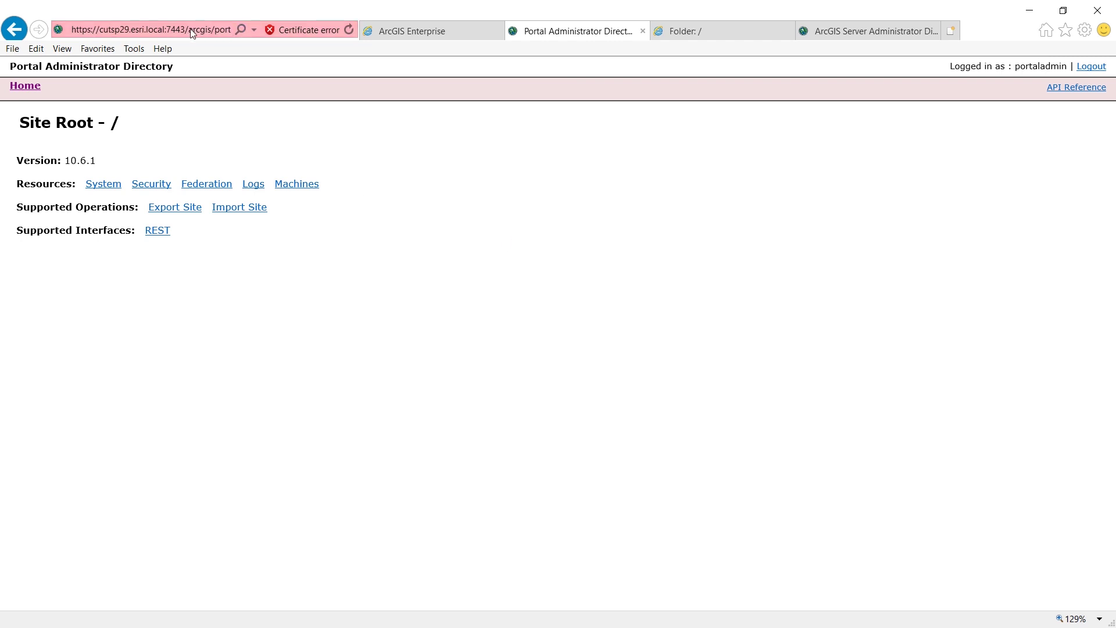
{"action": "left_click", "coordinate": [319, 34]}
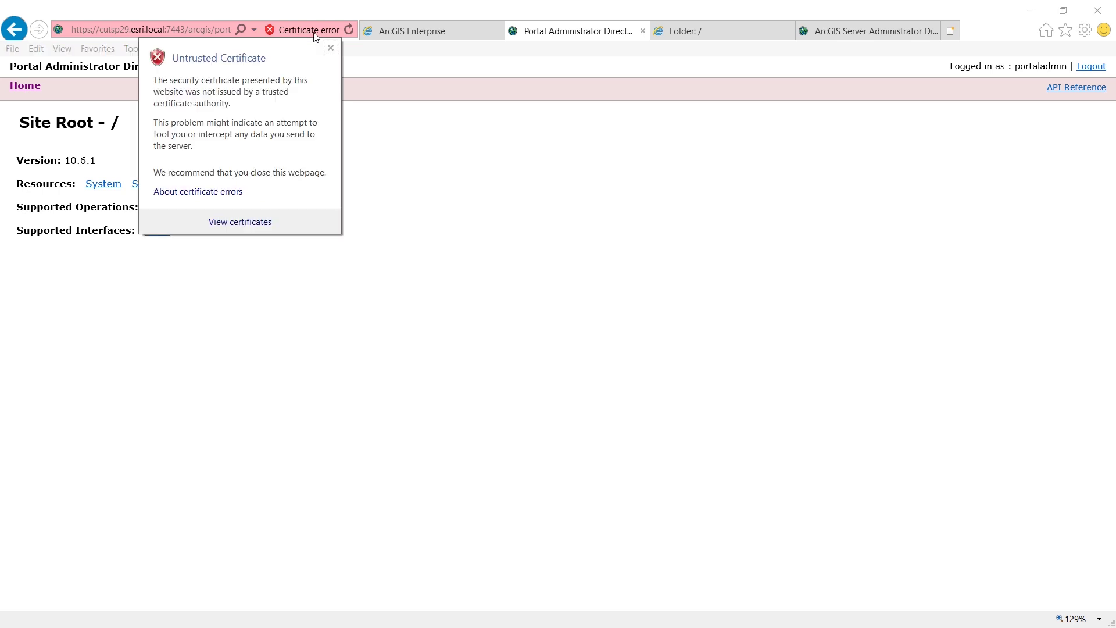
{"action": "left_click", "coordinate": [258, 224]}
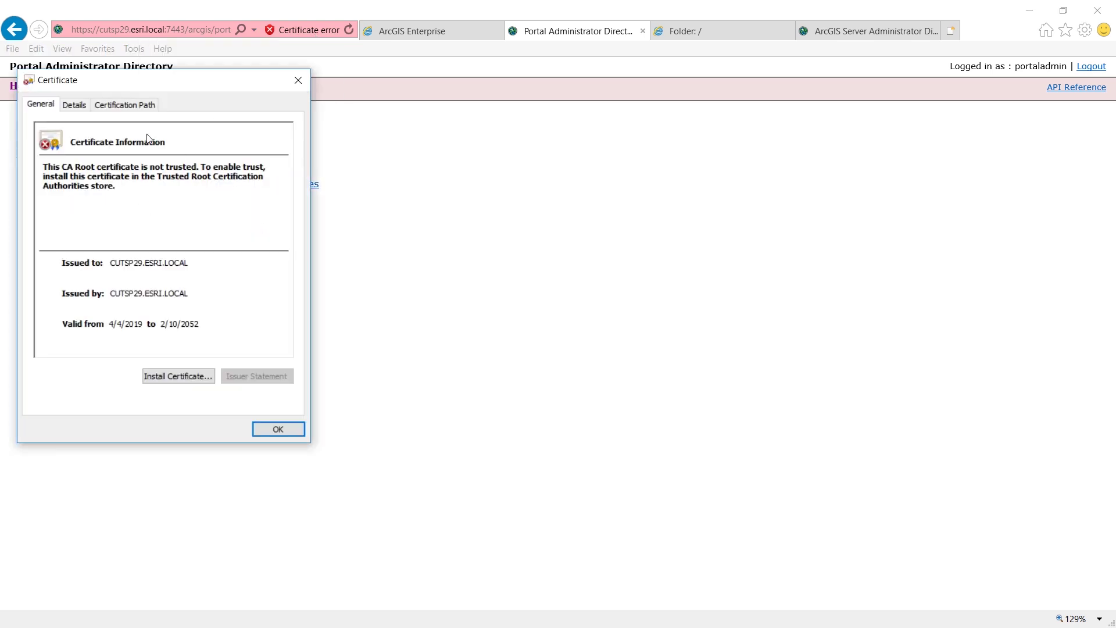
{"action": "left_click", "coordinate": [74, 105]}
{"action": "left_click", "coordinate": [266, 378]}
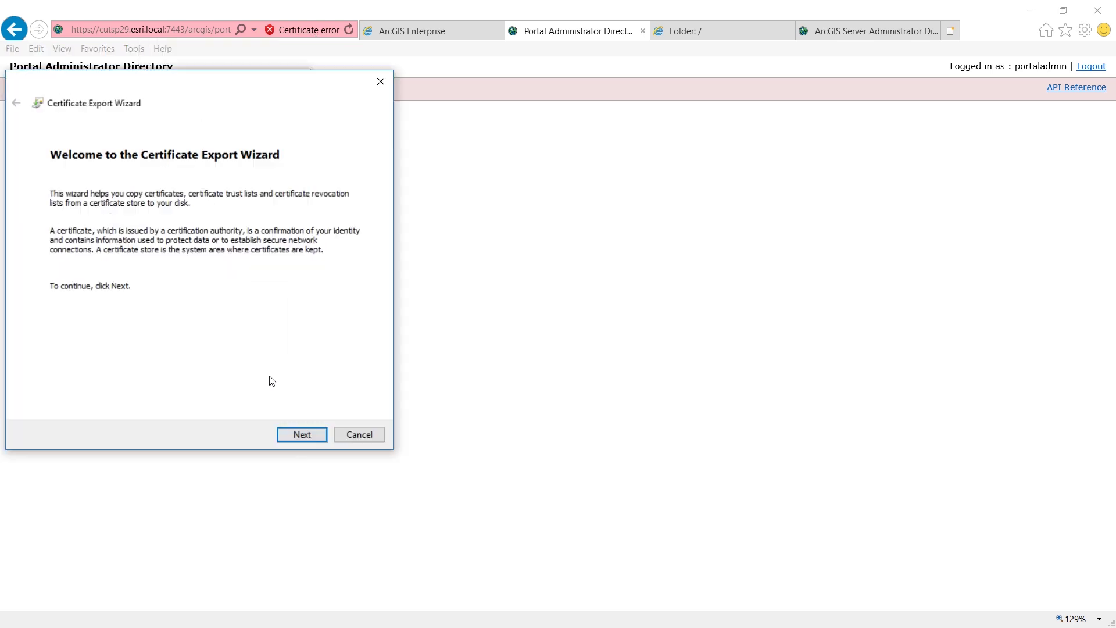
{"action": "left_click", "coordinate": [311, 432]}
{"action": "left_click", "coordinate": [305, 434]}
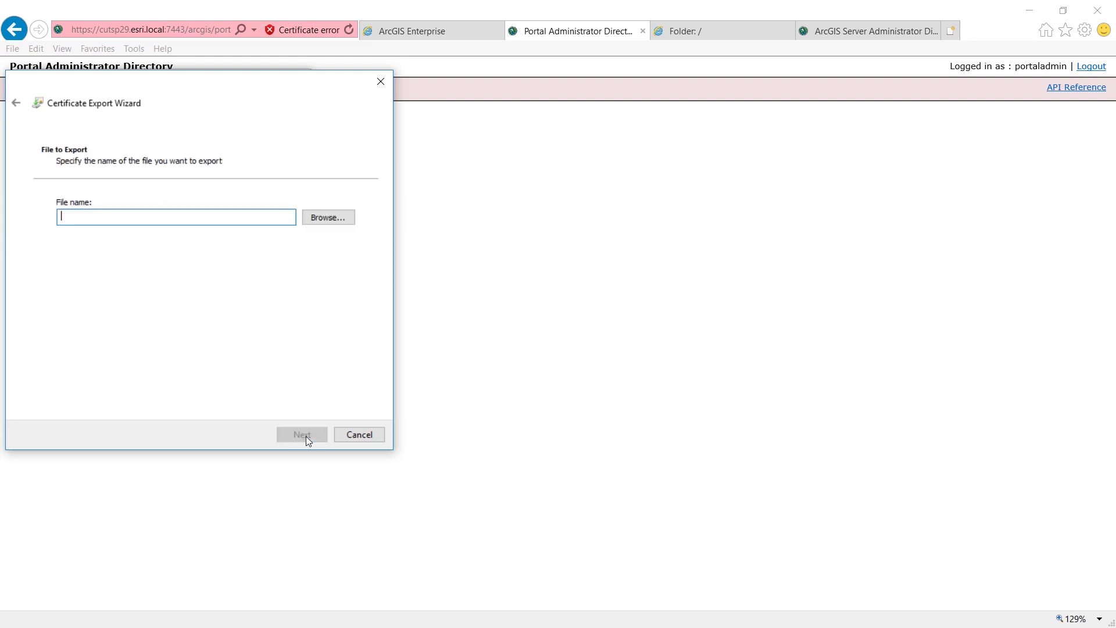
{"action": "left_click", "coordinate": [329, 215]}
{"action": "scroll", "coordinate": [319, 256], "scroll_direction": "down", "scroll_amount": 2}
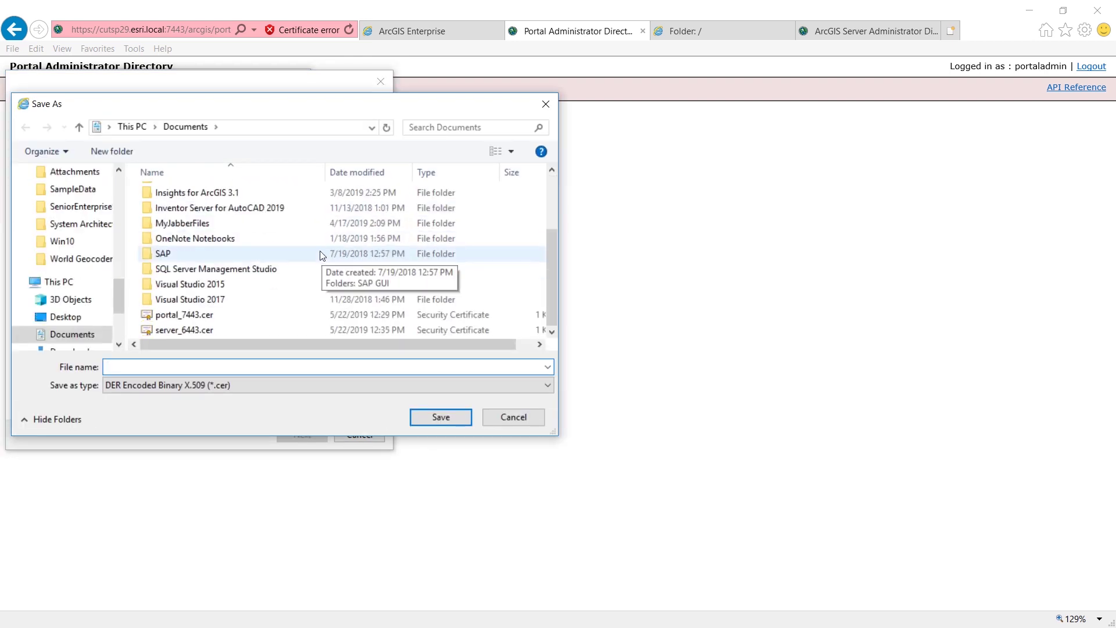
{"action": "left_click", "coordinate": [199, 314]}
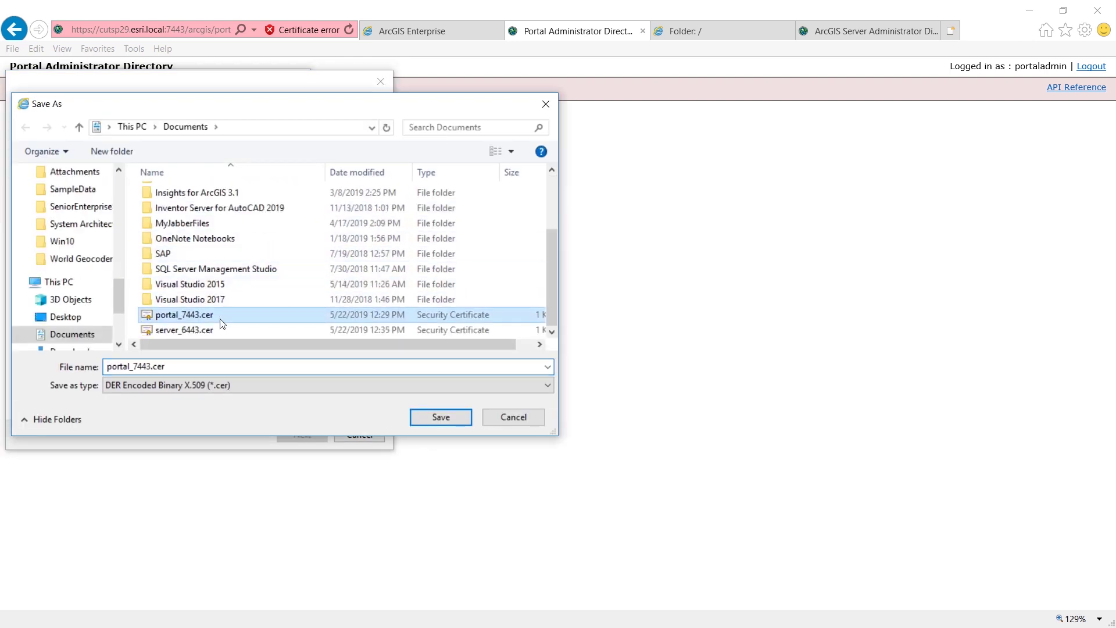
{"action": "left_click", "coordinate": [510, 420]}
{"action": "left_click", "coordinate": [374, 437]}
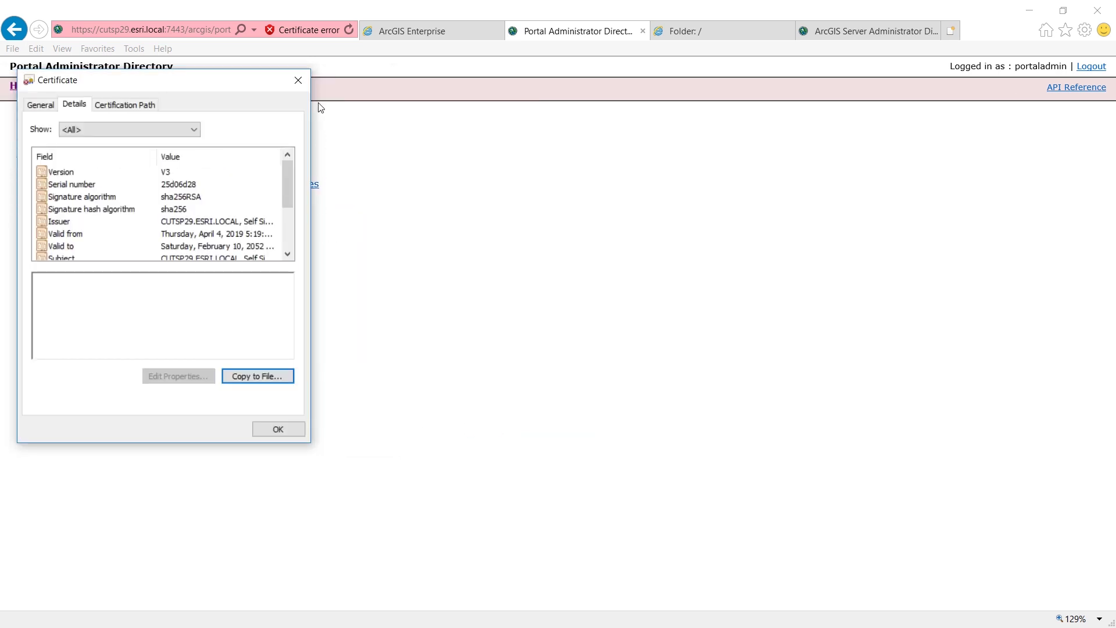
{"action": "left_click", "coordinate": [299, 81]}
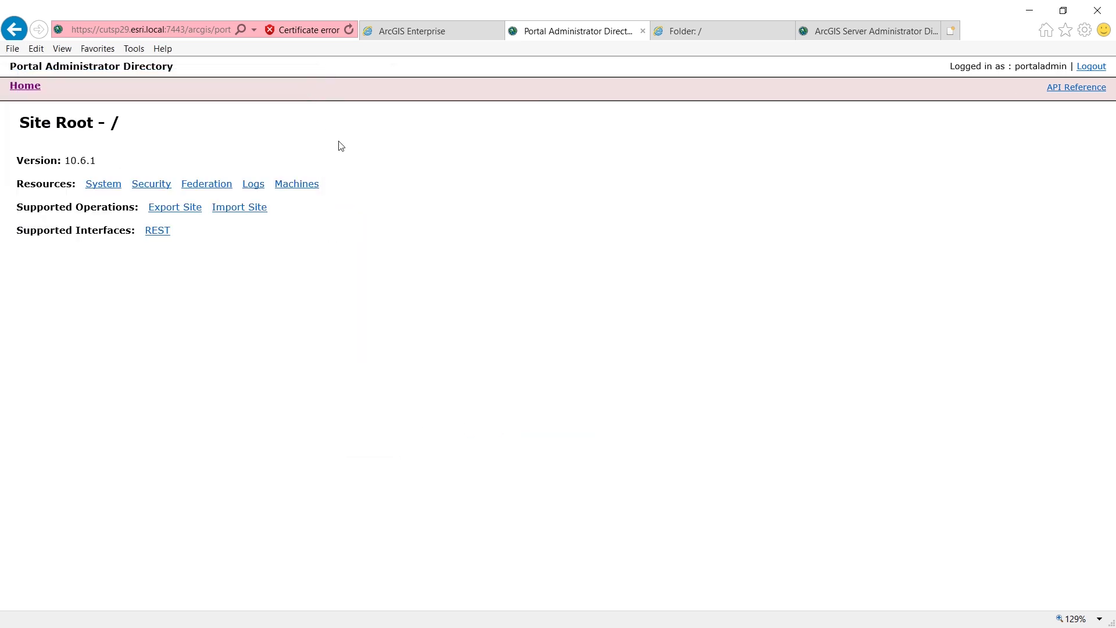
Step: Go to CUTSP29.ESRI.LOCAL's SSL certificates and start importRootOrIntermediate
{"action": "left_click", "coordinate": [872, 34]}
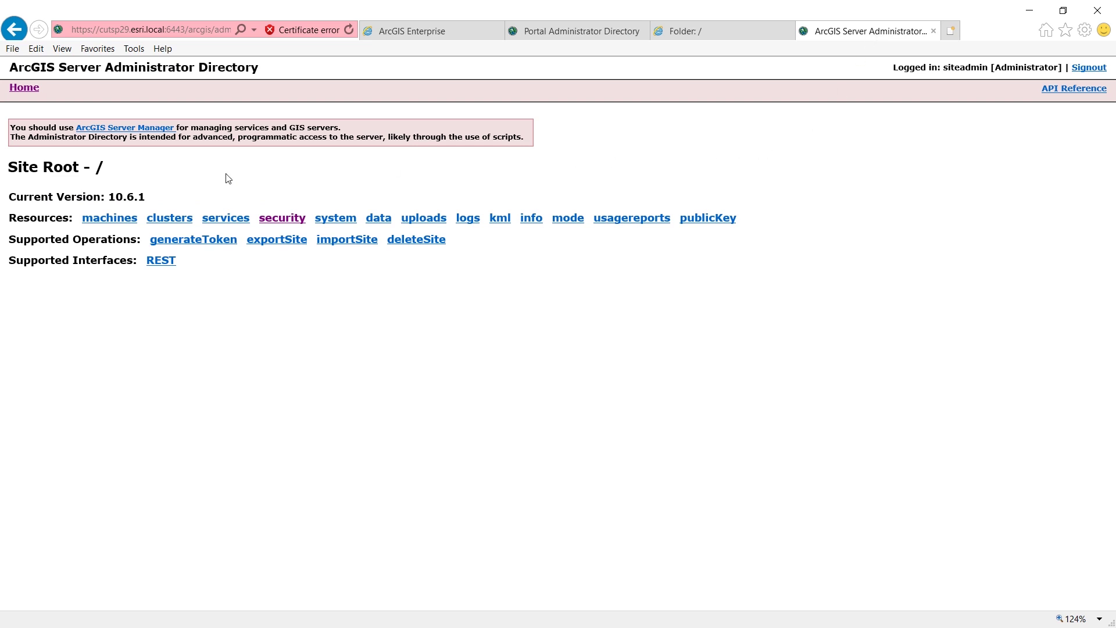
{"action": "left_click", "coordinate": [107, 220]}
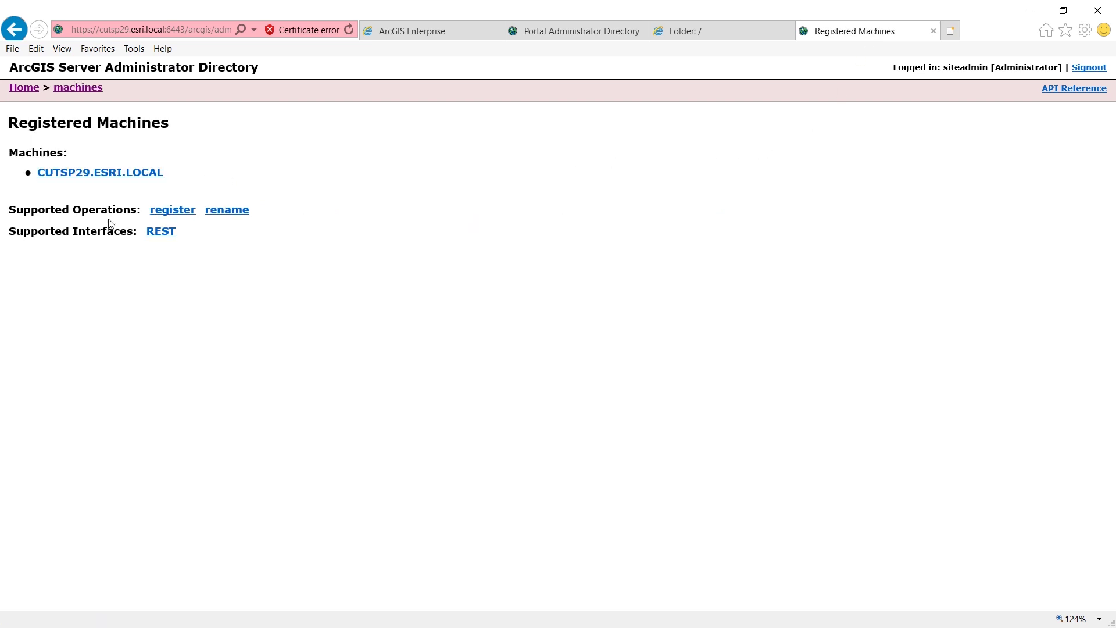
{"action": "left_click", "coordinate": [111, 173]}
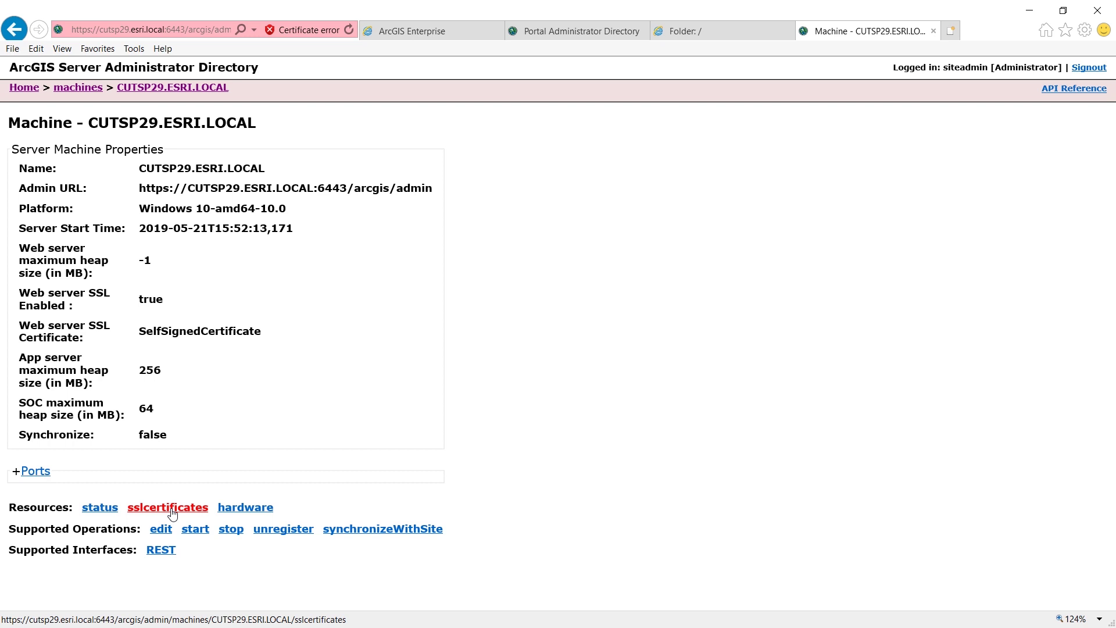
{"action": "left_click", "coordinate": [172, 507]}
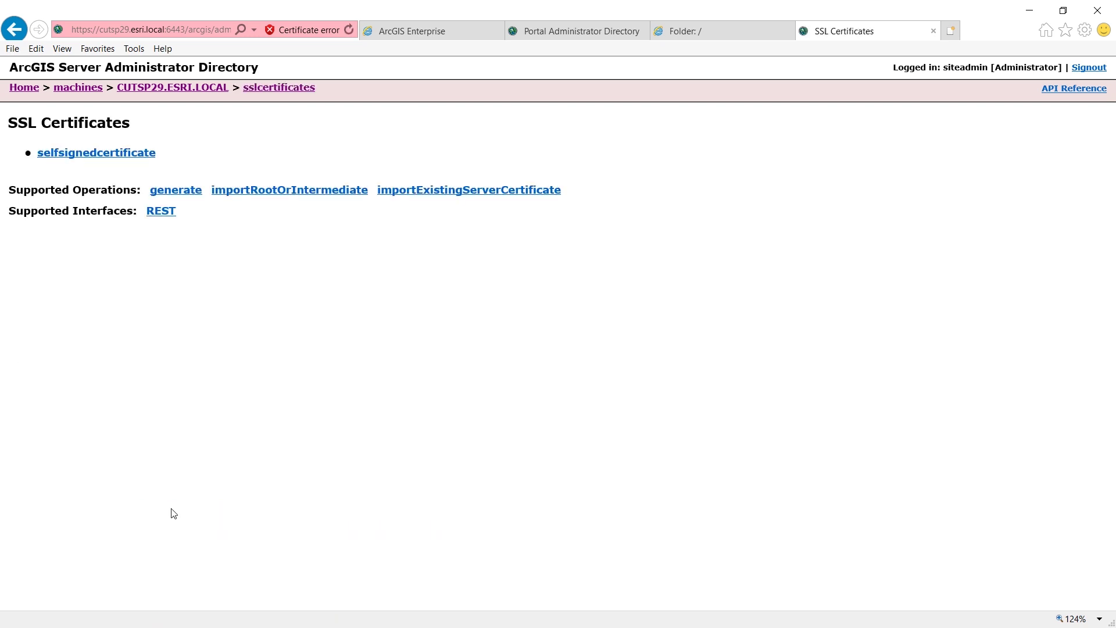
{"action": "left_click", "coordinate": [297, 198]}
Step: Import portal_7443.cer as a root certificate under alias portal_7443
{"action": "left_click", "coordinate": [385, 194]}
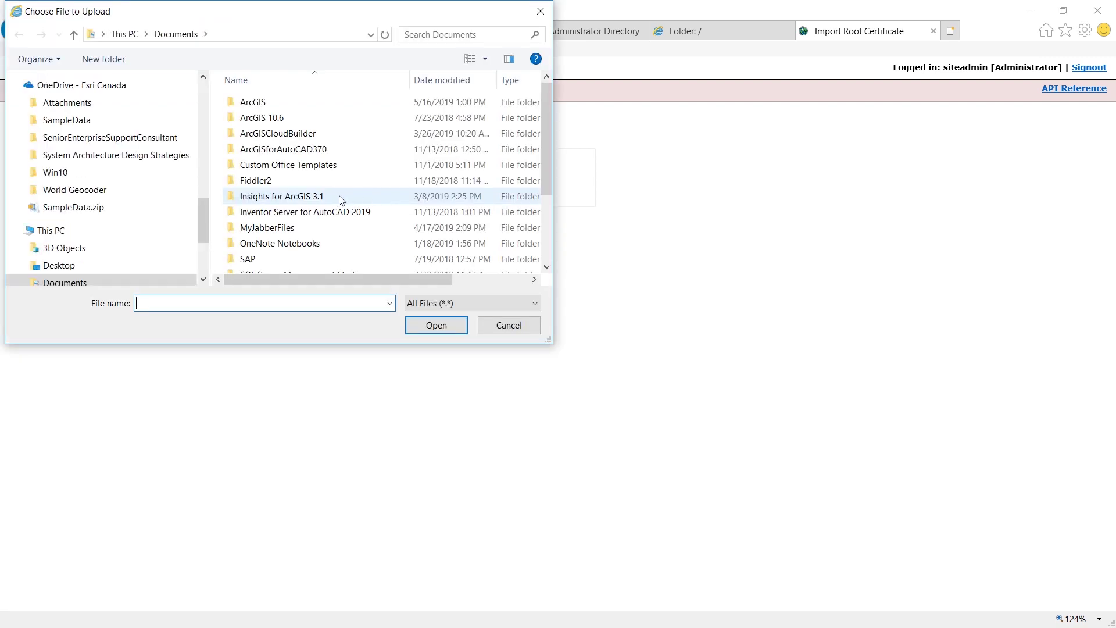
{"action": "scroll", "coordinate": [341, 200], "scroll_direction": "down", "scroll_amount": 2}
{"action": "double_click", "coordinate": [281, 249]}
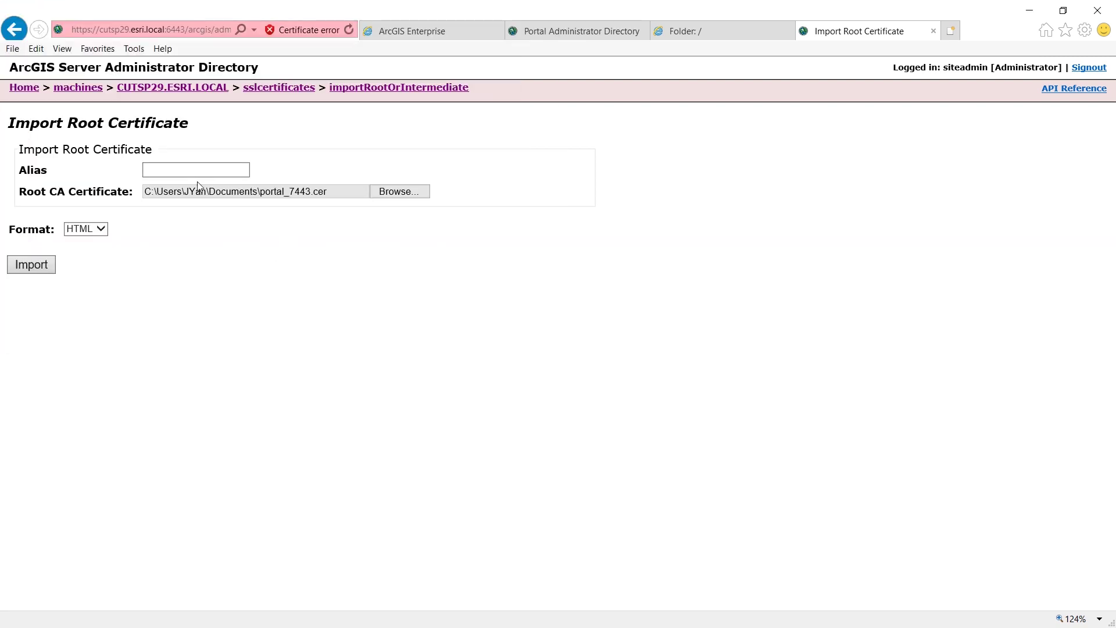
{"action": "left_click", "coordinate": [197, 170]}
{"action": "type", "text": "portal_7443"}
{"action": "left_click", "coordinate": [46, 254]}
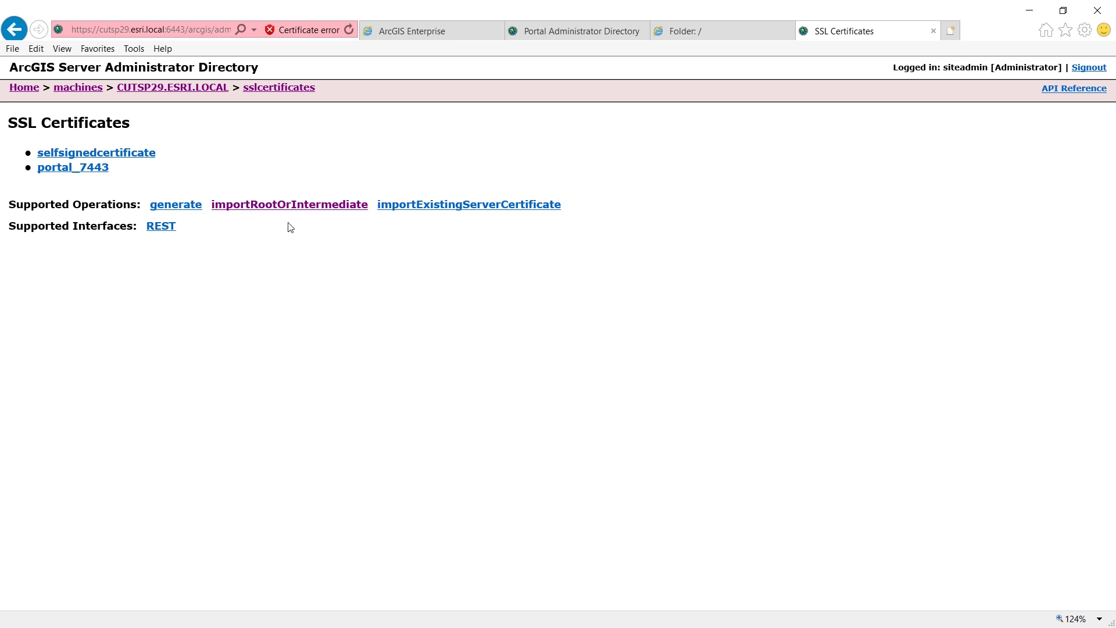
Step: Show the portal's SSL certificates list: portal, samlcert and server_6443
{"action": "left_click", "coordinate": [590, 38]}
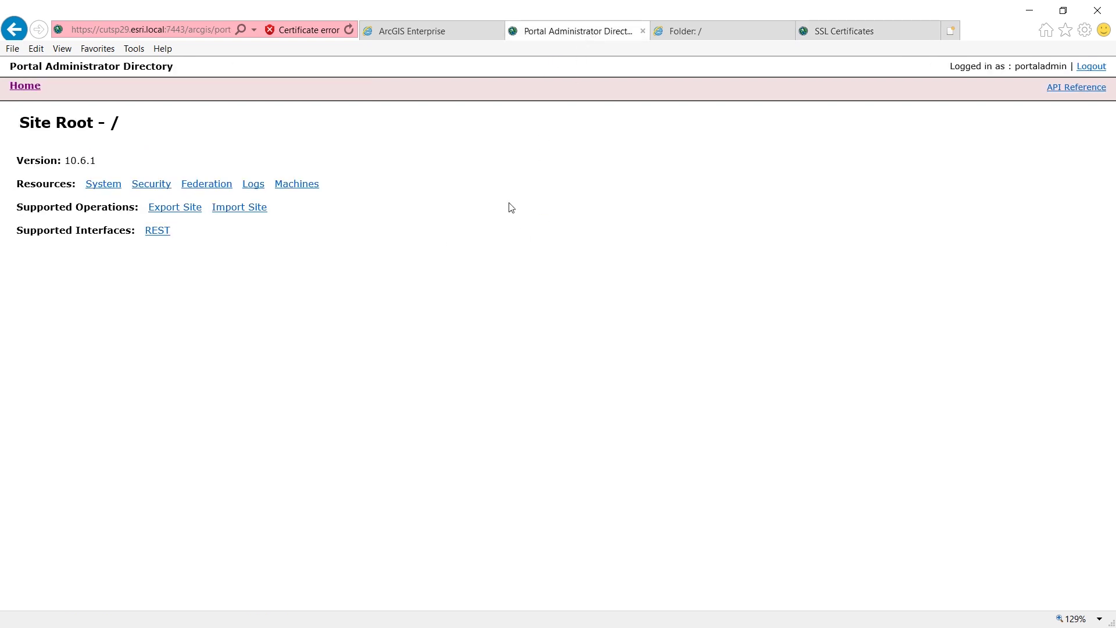
{"action": "left_click", "coordinate": [151, 184]}
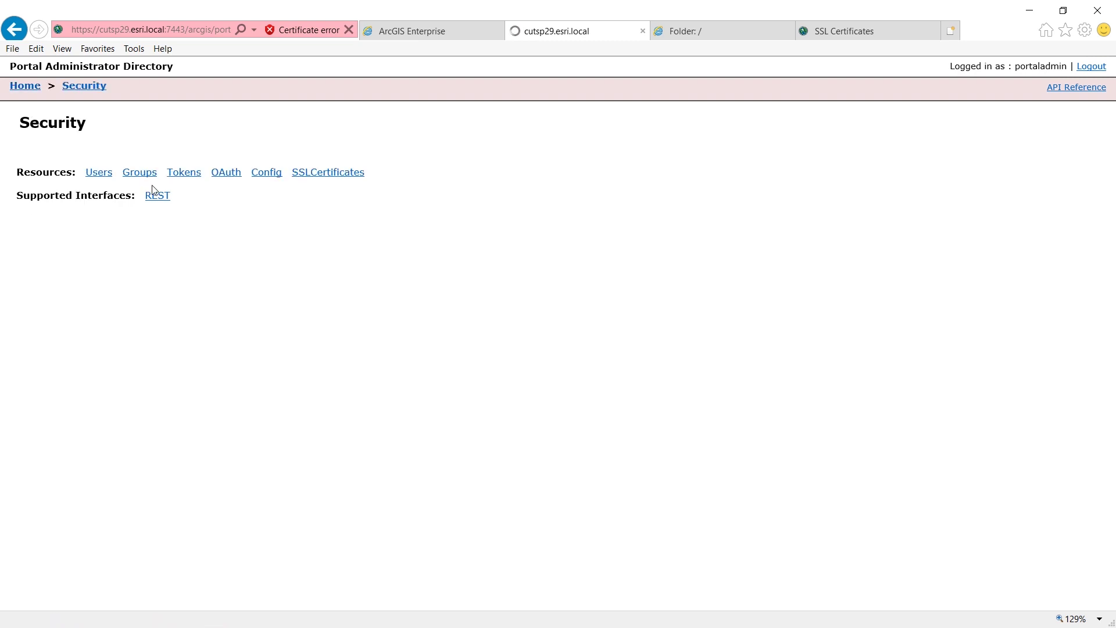
{"action": "left_click", "coordinate": [344, 174]}
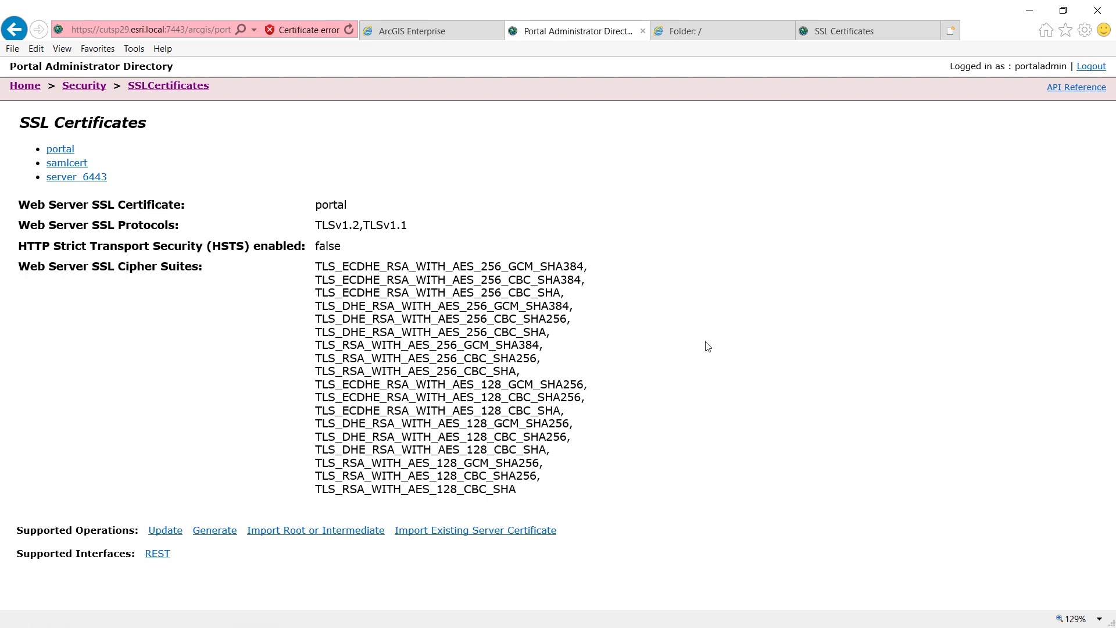
Step: Leave security settings unsaved and start adding an ArcGIS Server under federated servers
{"action": "left_click", "coordinate": [459, 32]}
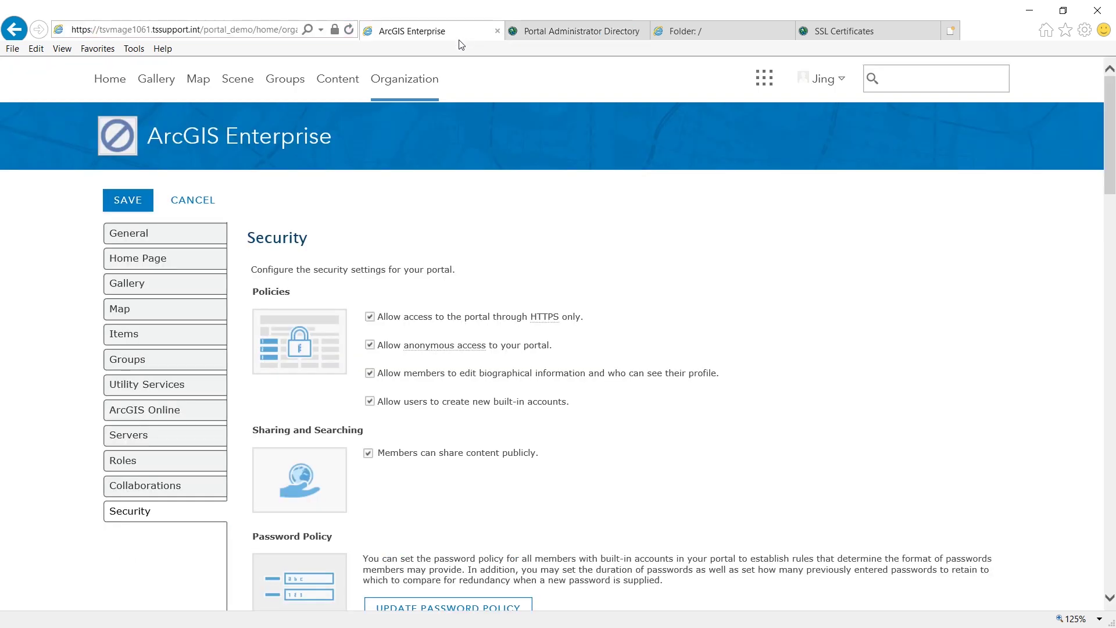
{"action": "left_click", "coordinate": [193, 202]}
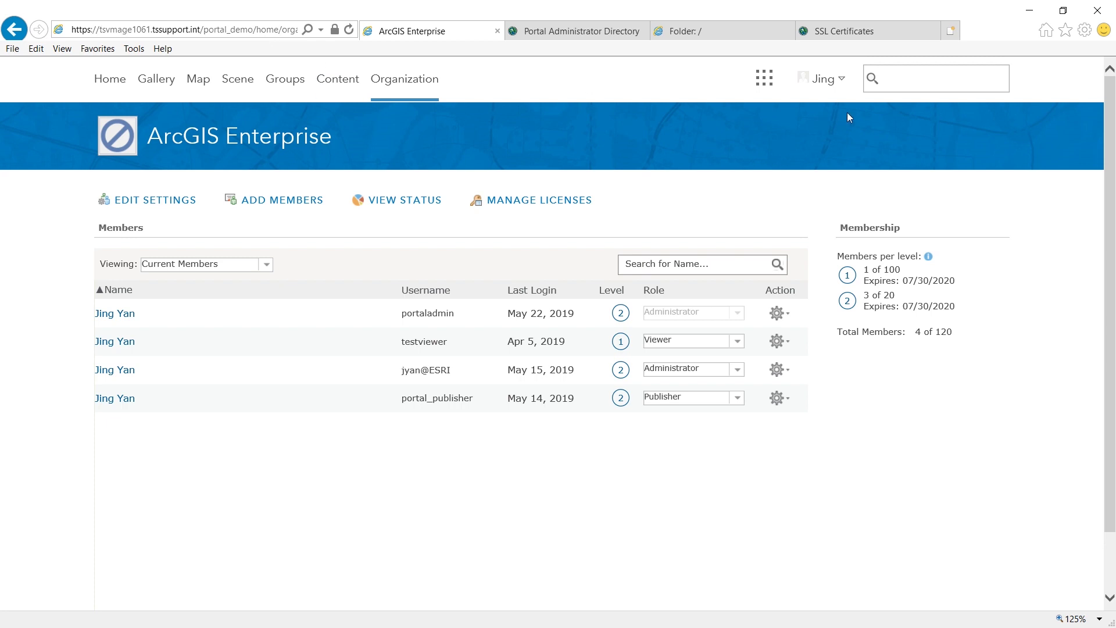
{"action": "left_click", "coordinate": [826, 78]}
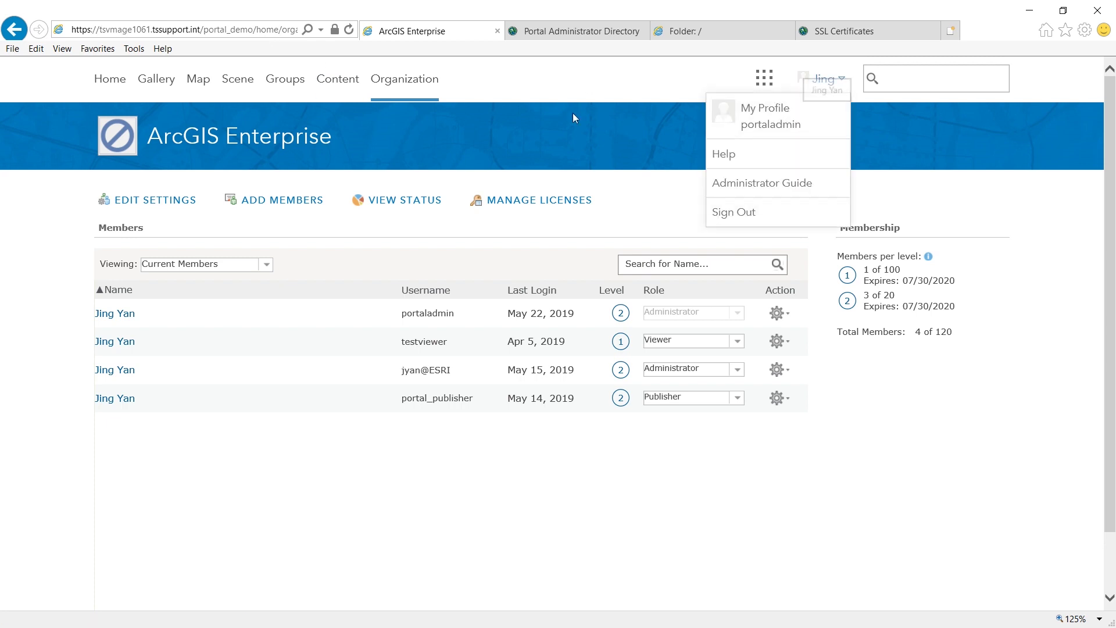
{"action": "left_click", "coordinate": [556, 113]}
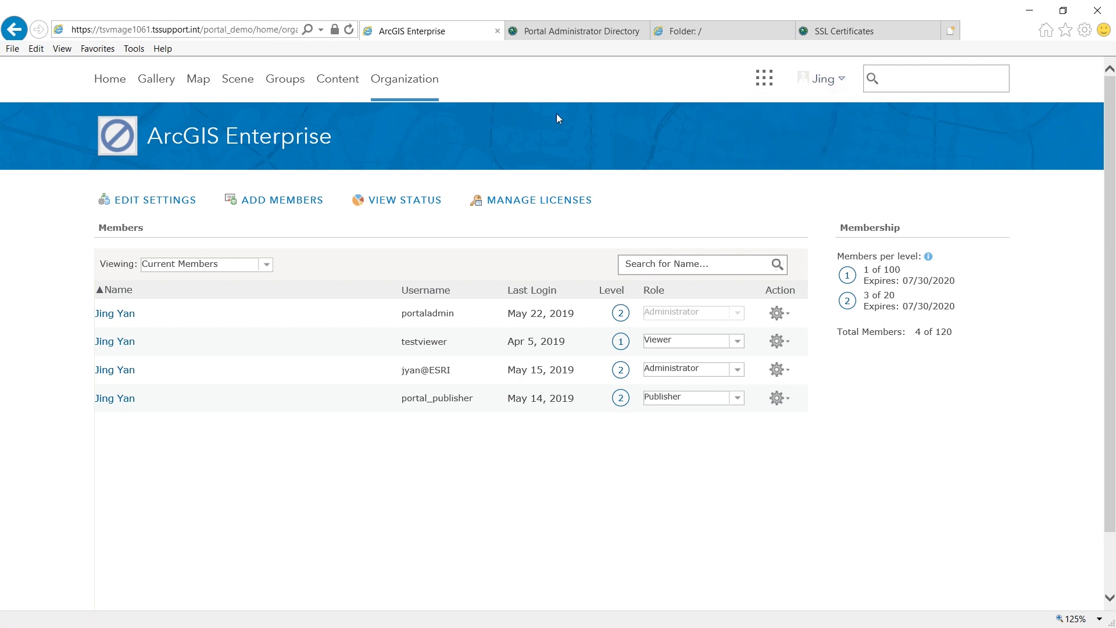
{"action": "left_click", "coordinate": [141, 202]}
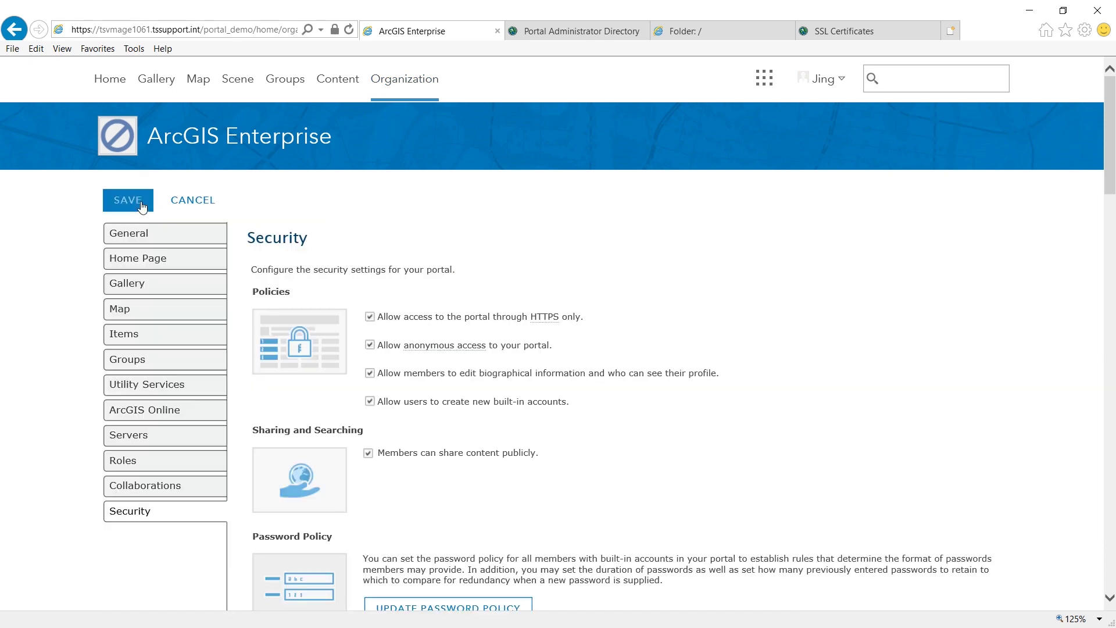
{"action": "left_click", "coordinate": [160, 436]}
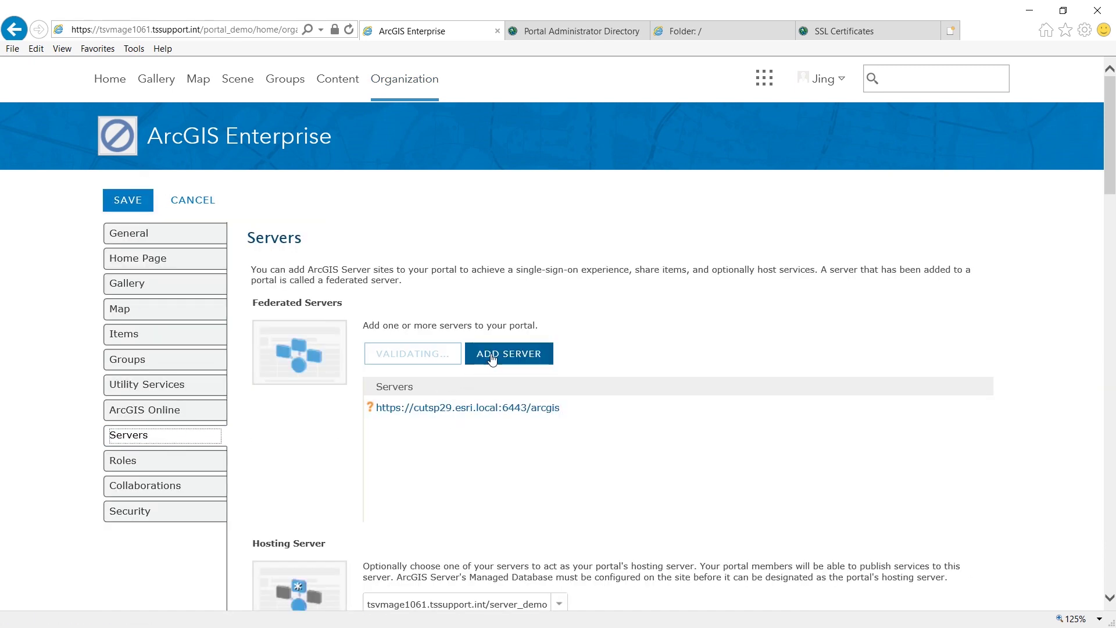
{"action": "left_click", "coordinate": [490, 355]}
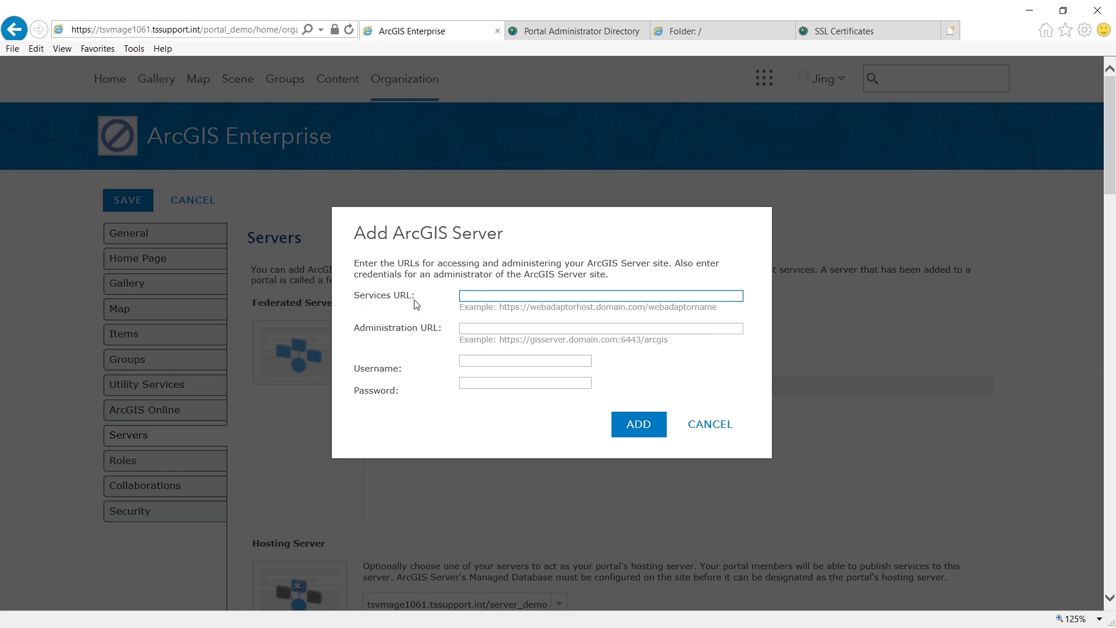
{"action": "left_click", "coordinate": [715, 30]}
{"action": "left_click", "coordinate": [163, 29]}
{"action": "key", "text": "ctrl+c"}
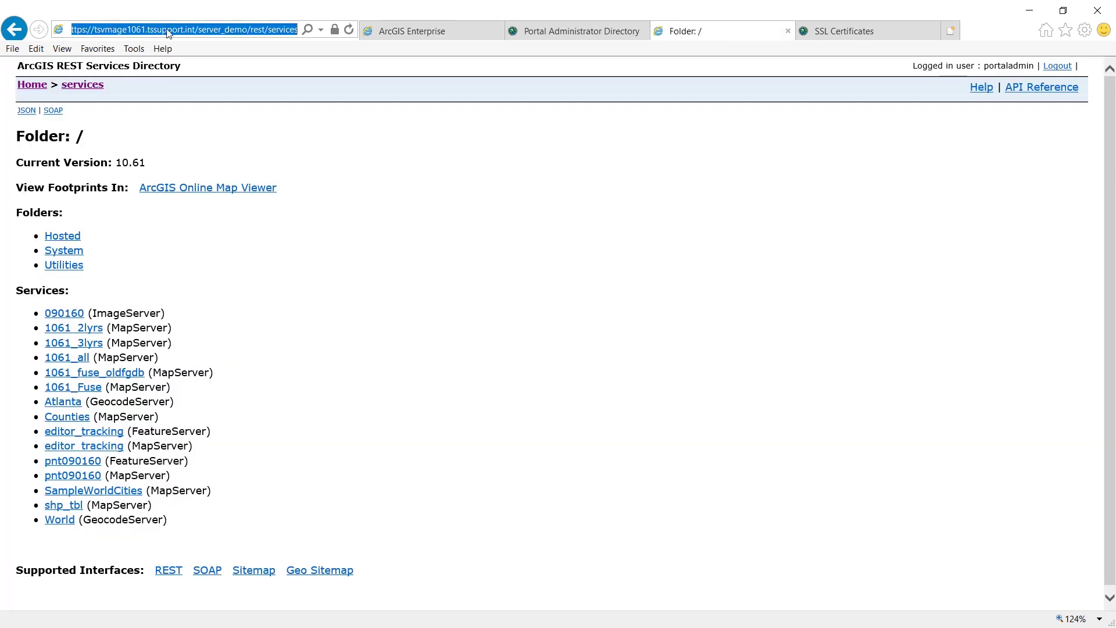
{"action": "left_click", "coordinate": [442, 32]}
{"action": "key", "text": "ctrl+v"}
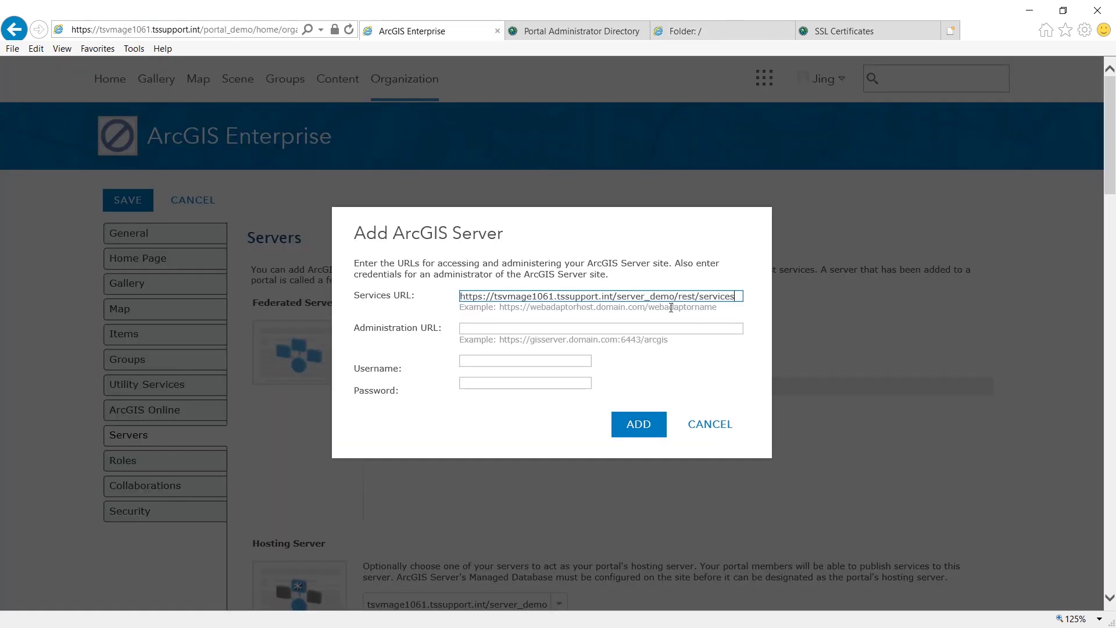
{"action": "left_click_drag", "start_coordinate": [672, 295], "coordinate": [850, 313]}
{"action": "key", "text": "BackSpace"}
{"action": "left_click", "coordinate": [724, 329]}
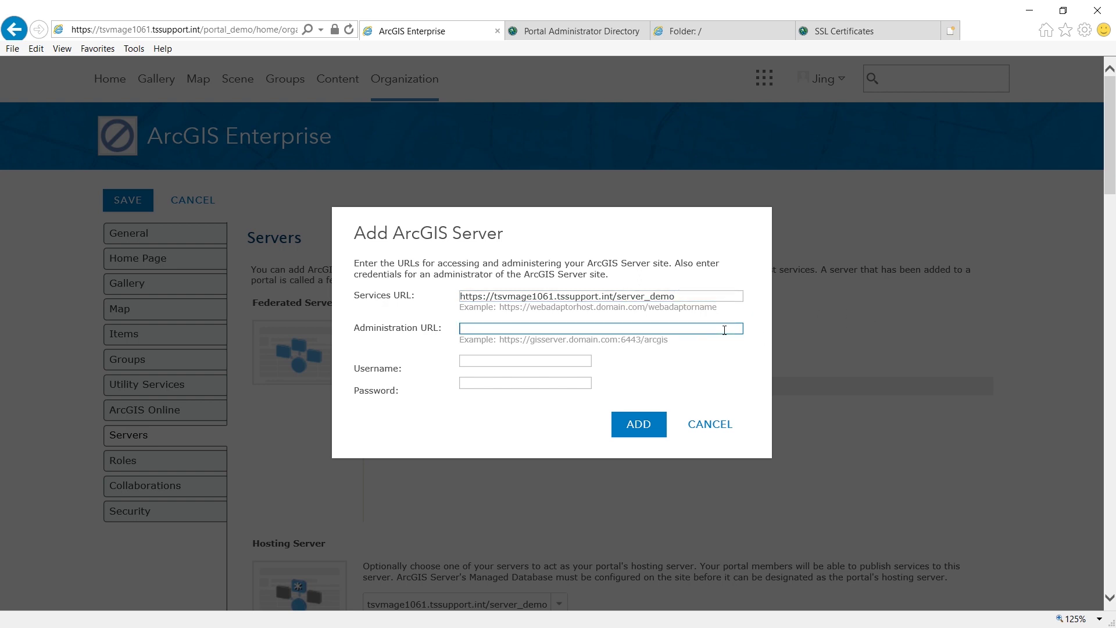
{"action": "left_click", "coordinate": [842, 31]}
{"action": "left_click", "coordinate": [168, 30]}
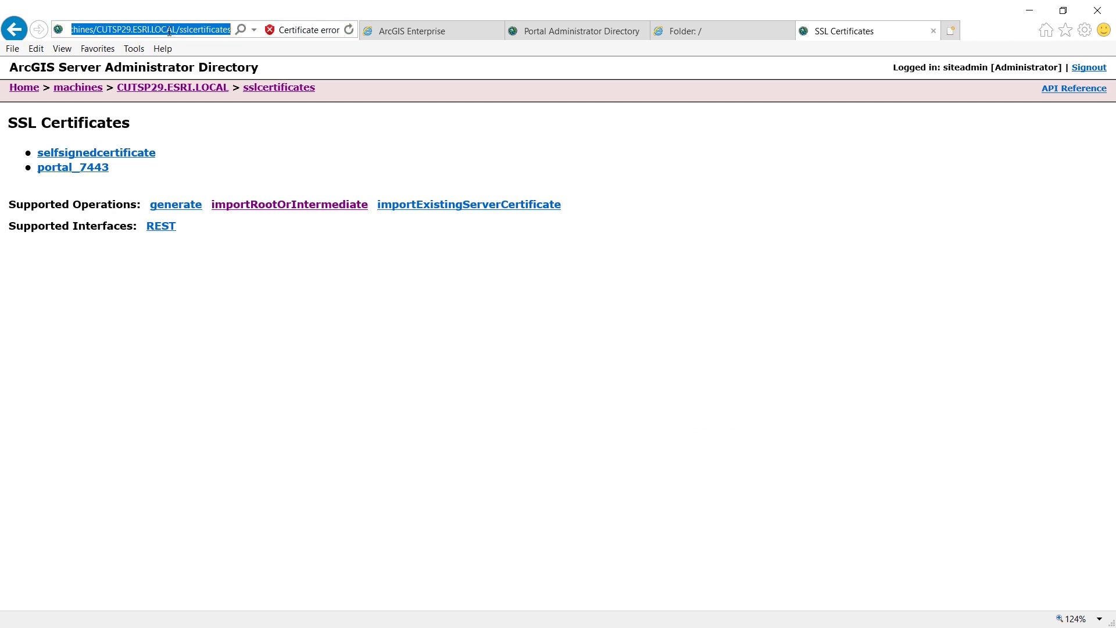
{"action": "left_click", "coordinate": [442, 32]}
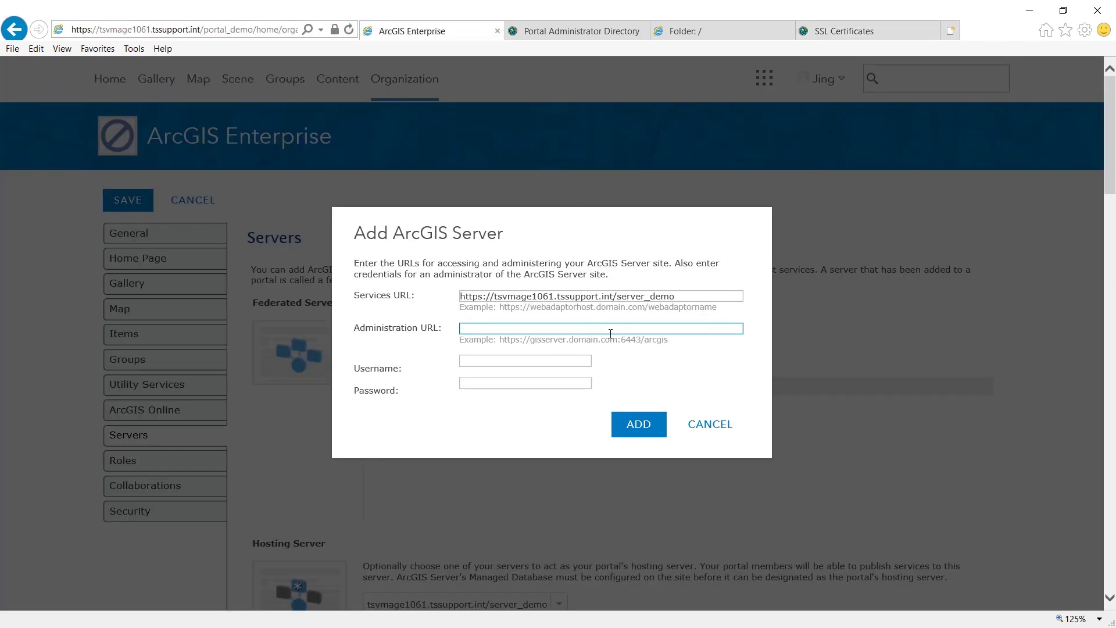
{"action": "key", "text": "ctrl+v"}
{"action": "left_click_drag", "start_coordinate": [508, 329], "coordinate": [1056, 363]}
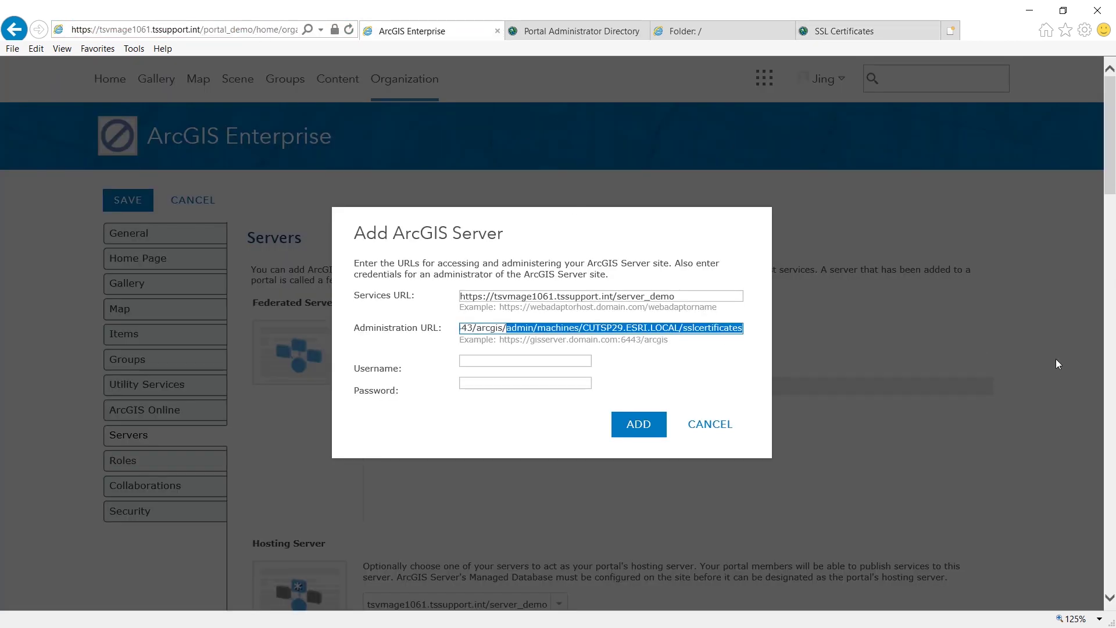
{"action": "key", "text": "BackSpace"}
Step: Enter the site administrator's username and password
{"action": "left_click", "coordinate": [584, 360]}
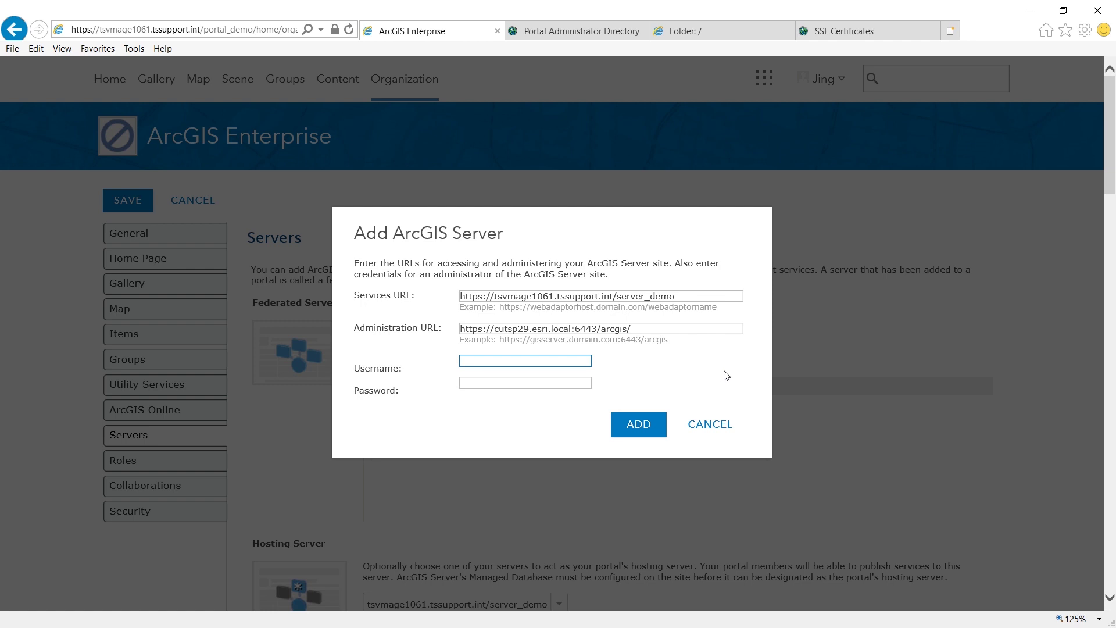
{"action": "type", "text": "siteadmin"}
{"action": "key", "text": "Tab"}
{"action": "type", "text": "*********"}
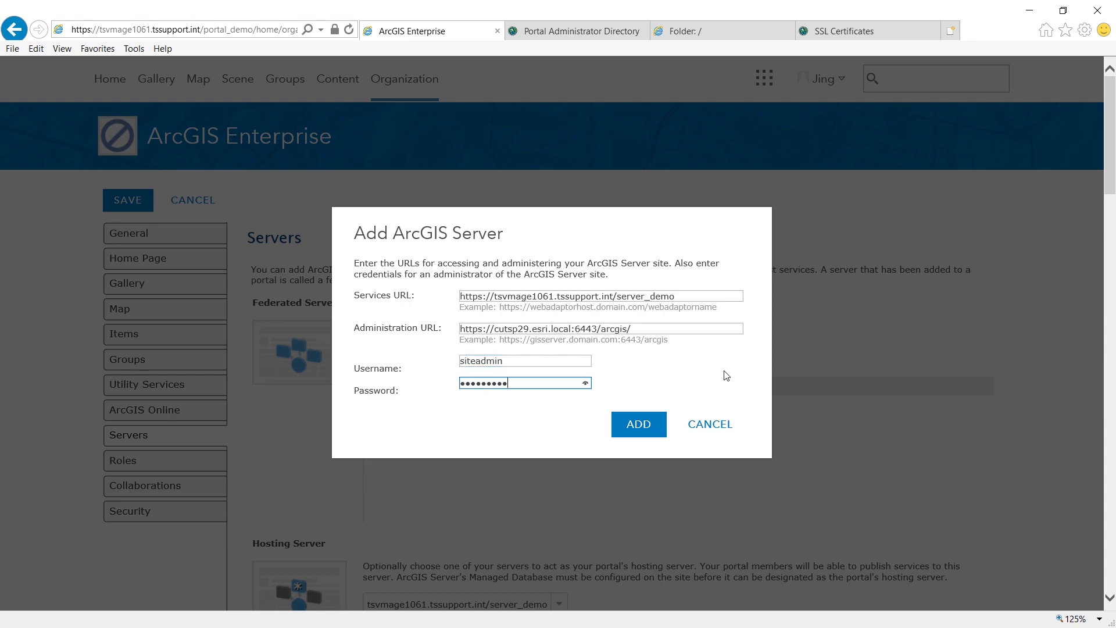
Step: Add the cutsp29.esri.local:6443 server, leave server_demo as hosting server, and save
{"action": "left_click", "coordinate": [646, 423]}
{"action": "scroll", "coordinate": [713, 428], "scroll_direction": "down", "scroll_amount": 1}
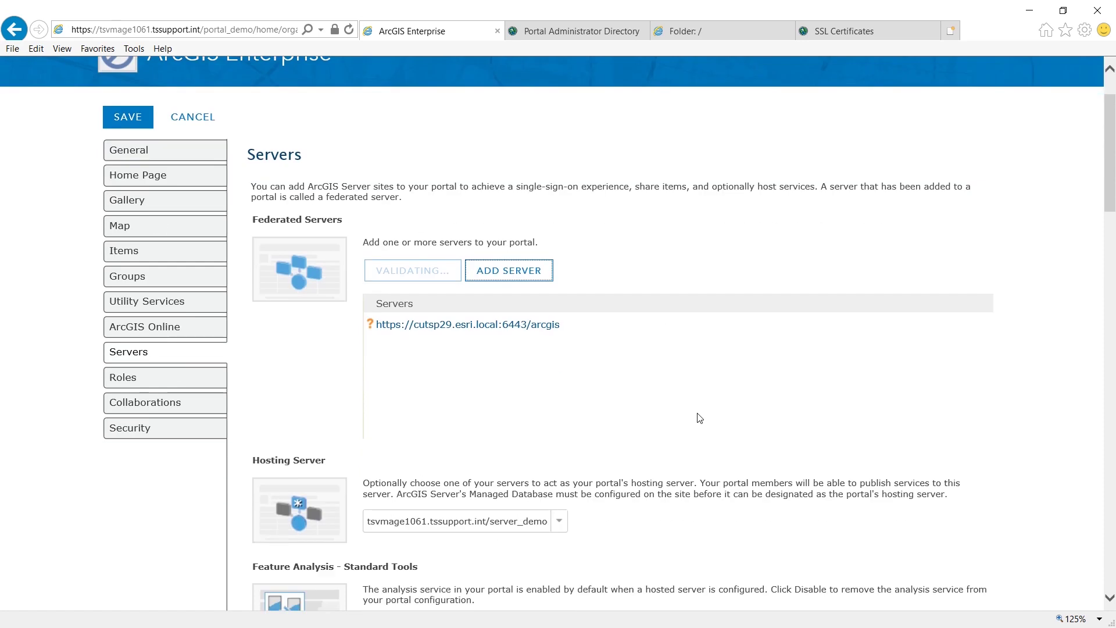
{"action": "left_click", "coordinate": [559, 522]}
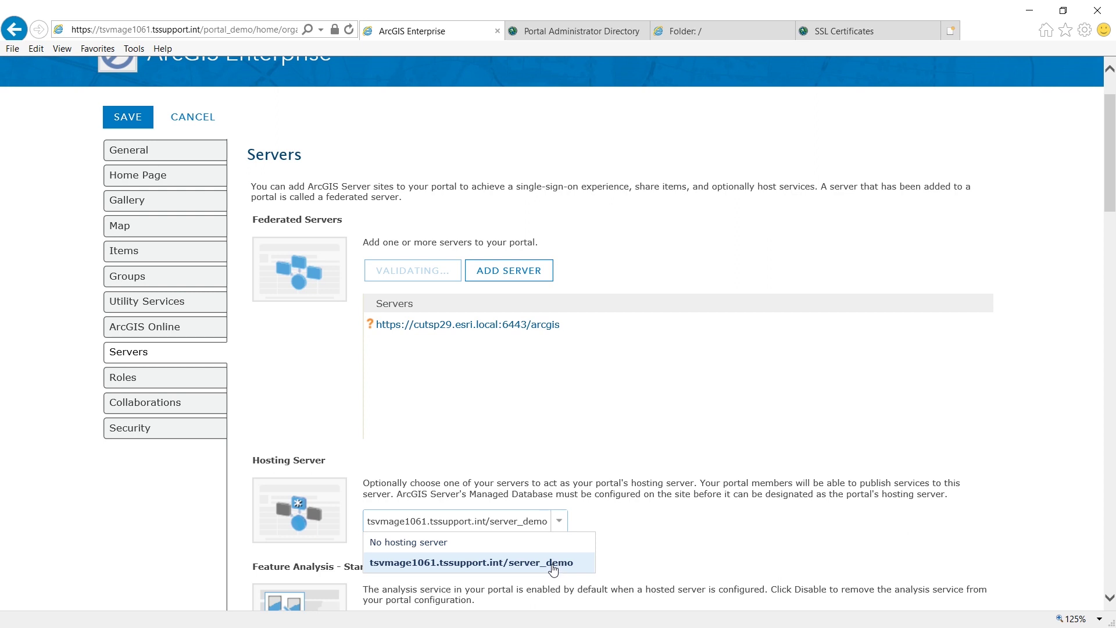
{"action": "left_click", "coordinate": [602, 408]}
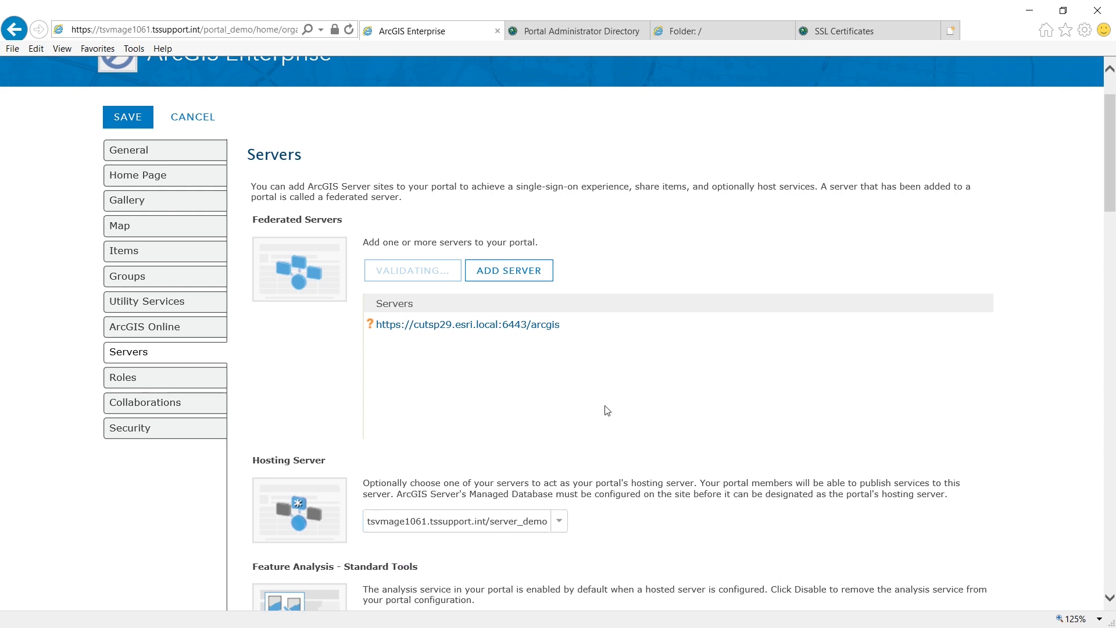
{"action": "left_click", "coordinate": [129, 127]}
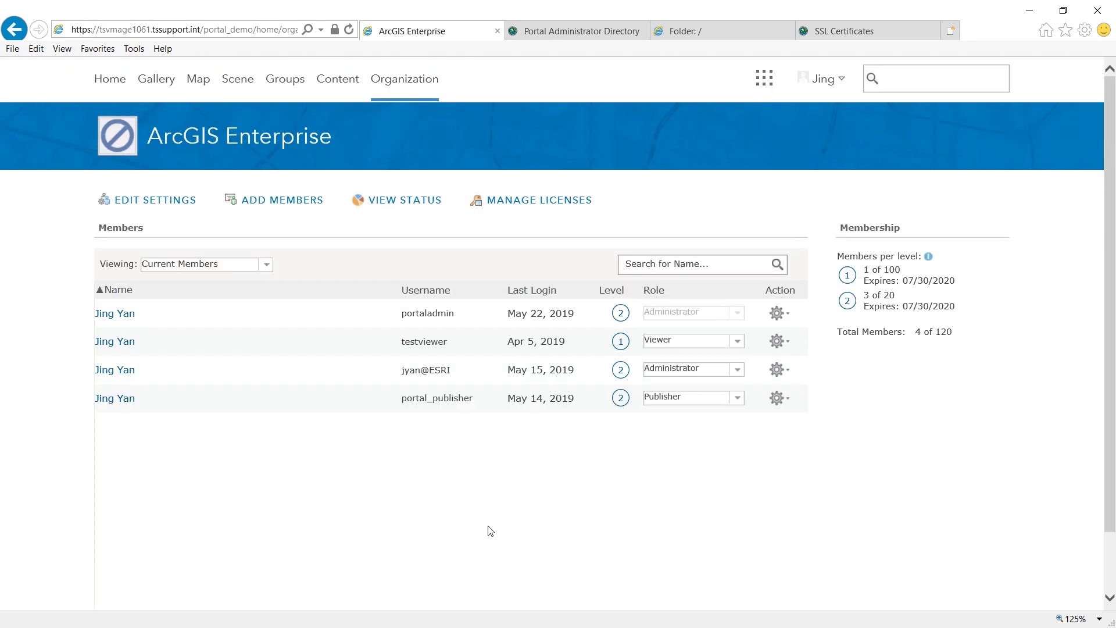
Step: Open the cutsp29.esri.local:6443 entry under Federation > Servers in the Portal Administrator Directory
{"action": "left_click", "coordinate": [584, 38]}
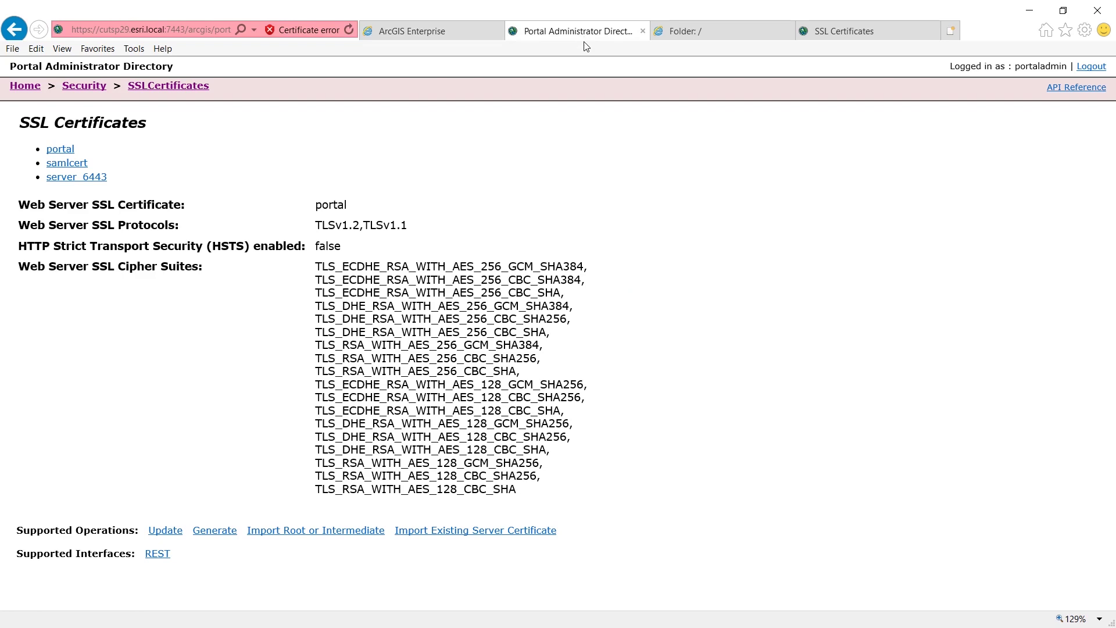
{"action": "left_click", "coordinate": [25, 86]}
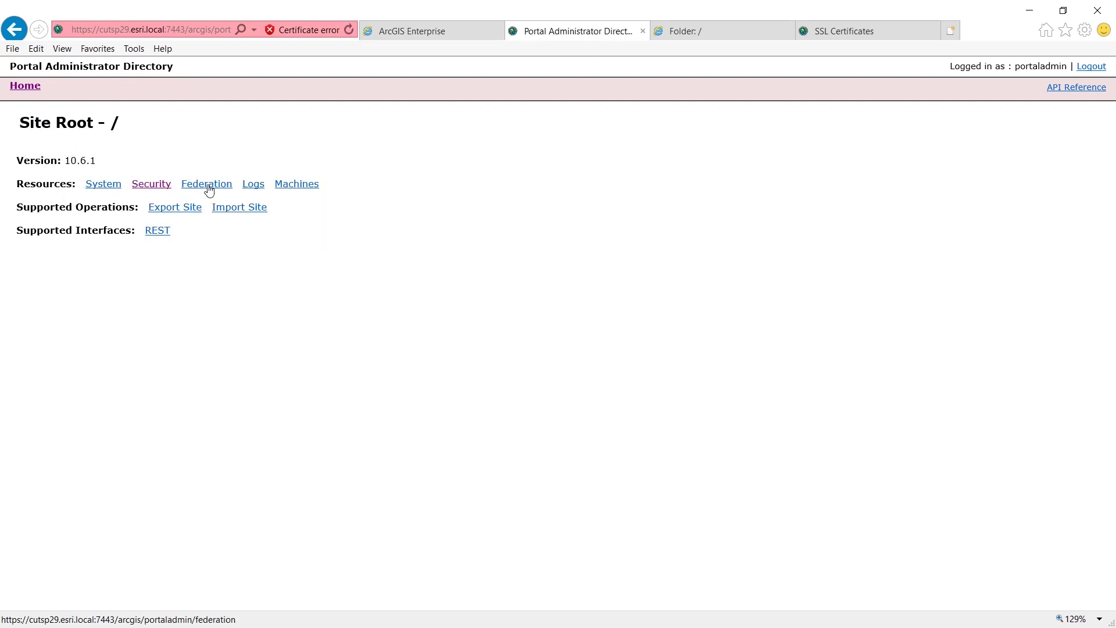
{"action": "left_click", "coordinate": [204, 184]}
{"action": "left_click", "coordinate": [105, 181]}
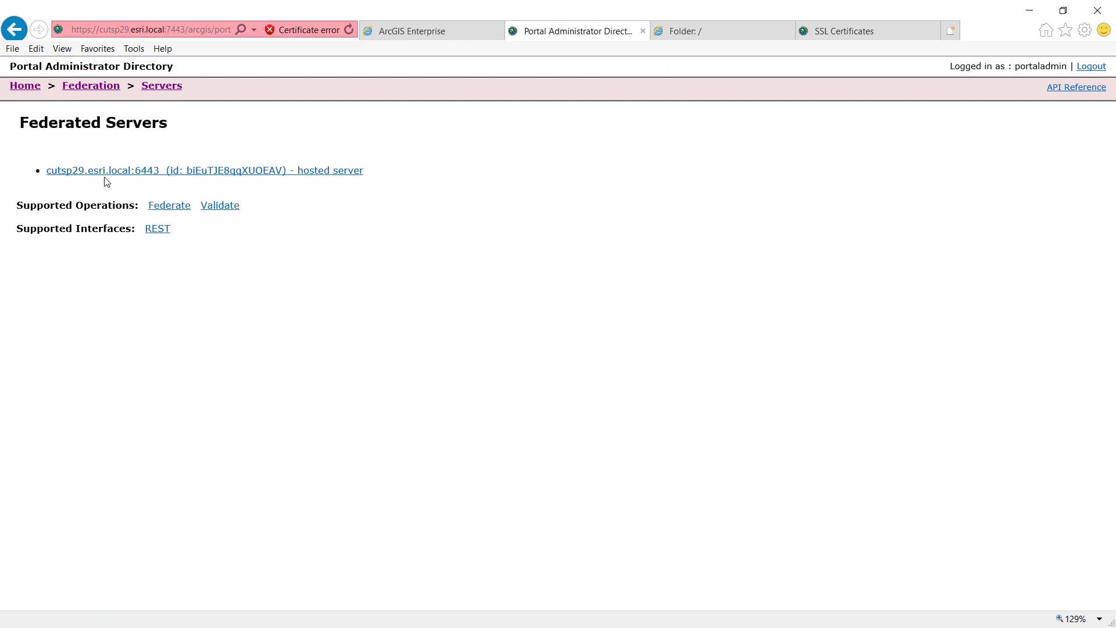
{"action": "left_click", "coordinate": [116, 172]}
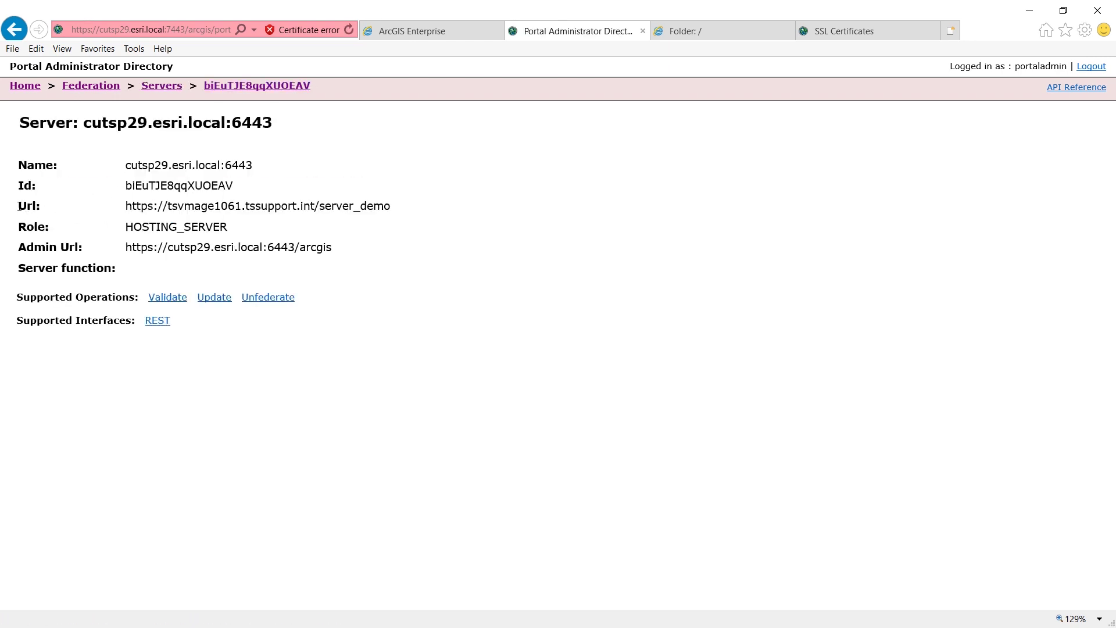
Step: Highlight the server's Url (server_demo) and Admin Url values for comparison
{"action": "left_click_drag", "start_coordinate": [18, 205], "coordinate": [36, 205]}
{"action": "left_click_drag", "start_coordinate": [126, 208], "coordinate": [410, 208]}
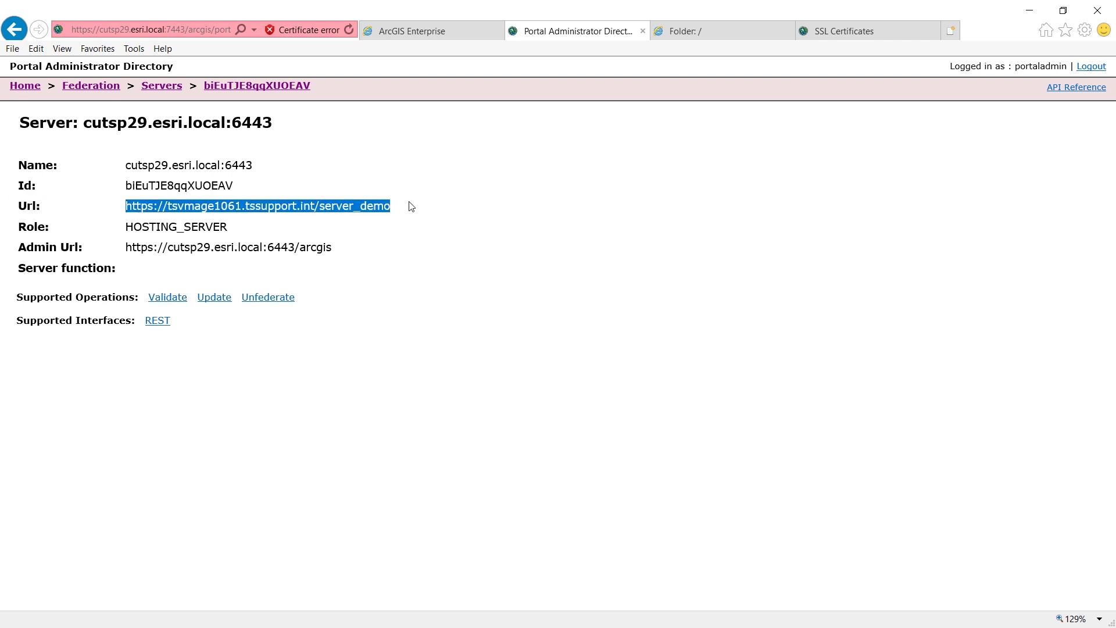
{"action": "left_click", "coordinate": [419, 244]}
{"action": "left_click_drag", "start_coordinate": [16, 251], "coordinate": [346, 250]}
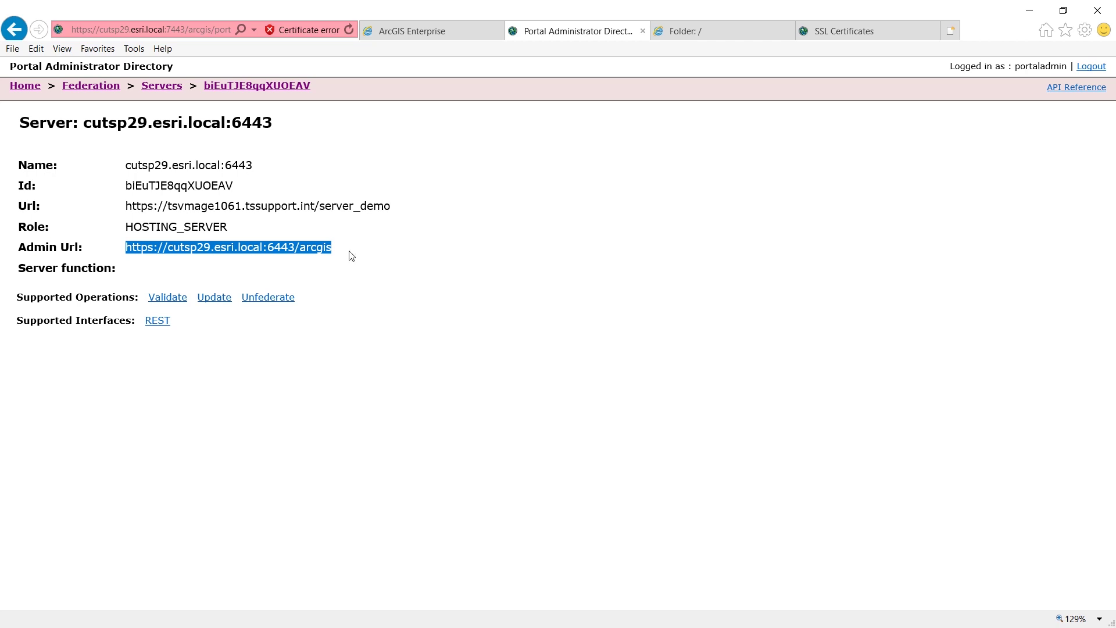
{"action": "left_click", "coordinate": [351, 256]}
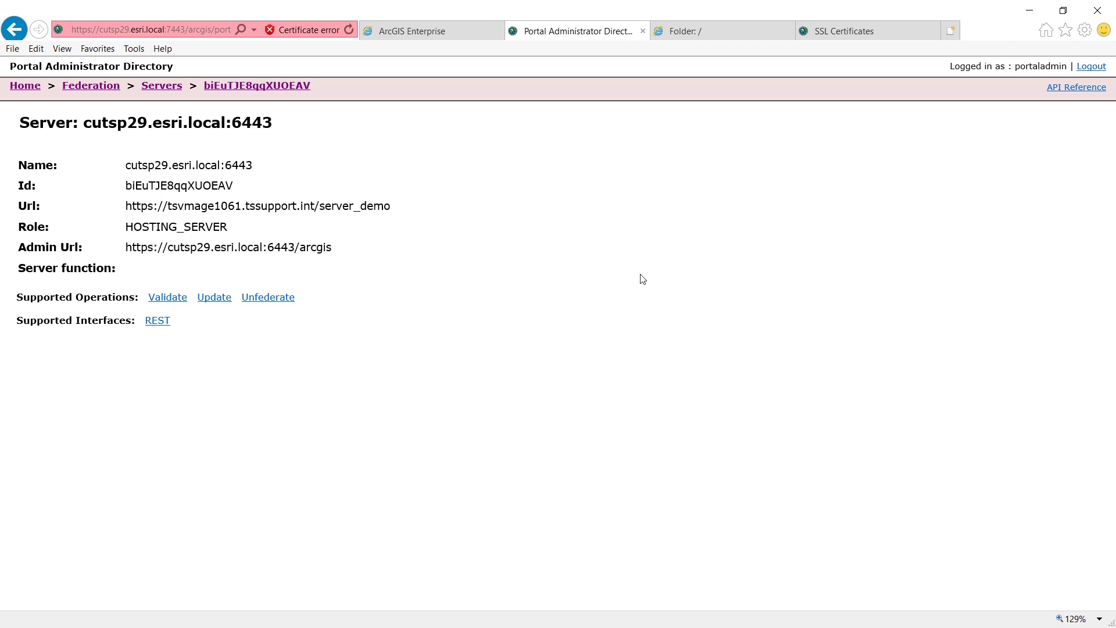
Step: Open the ArcGIS Server security config and scroll to its Portal properties
{"action": "left_click", "coordinate": [866, 31]}
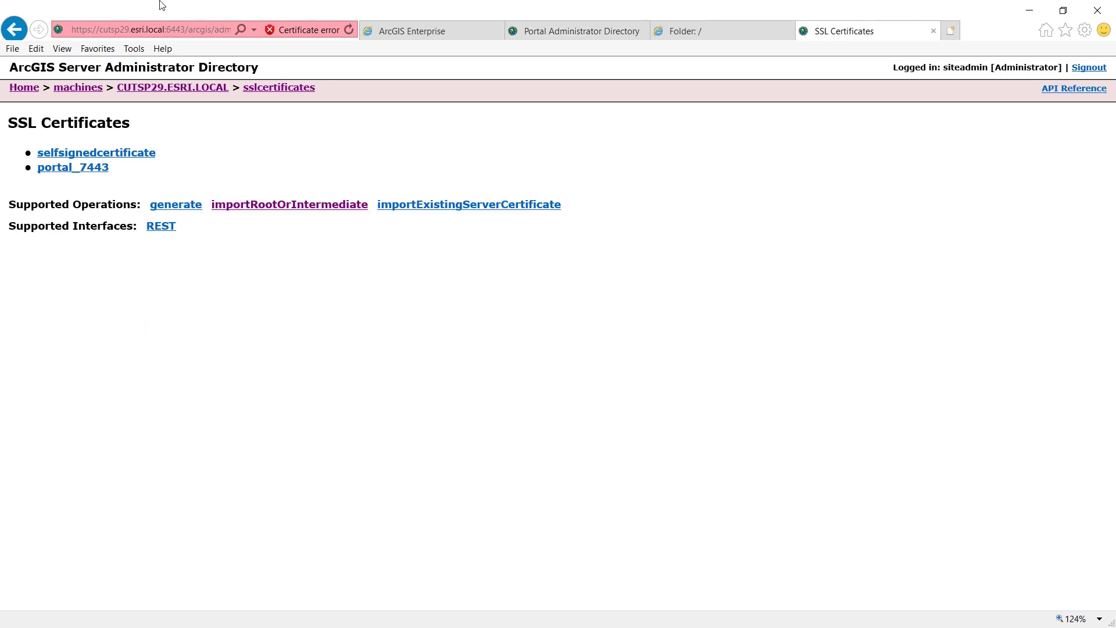
{"action": "left_click", "coordinate": [21, 87]}
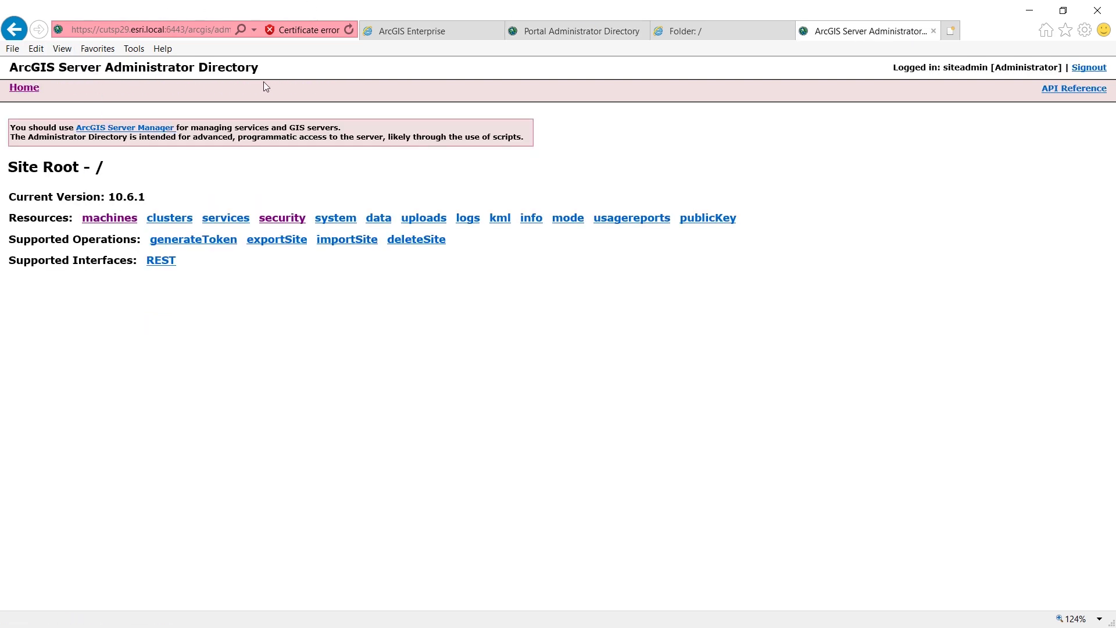
{"action": "left_click", "coordinate": [278, 219]}
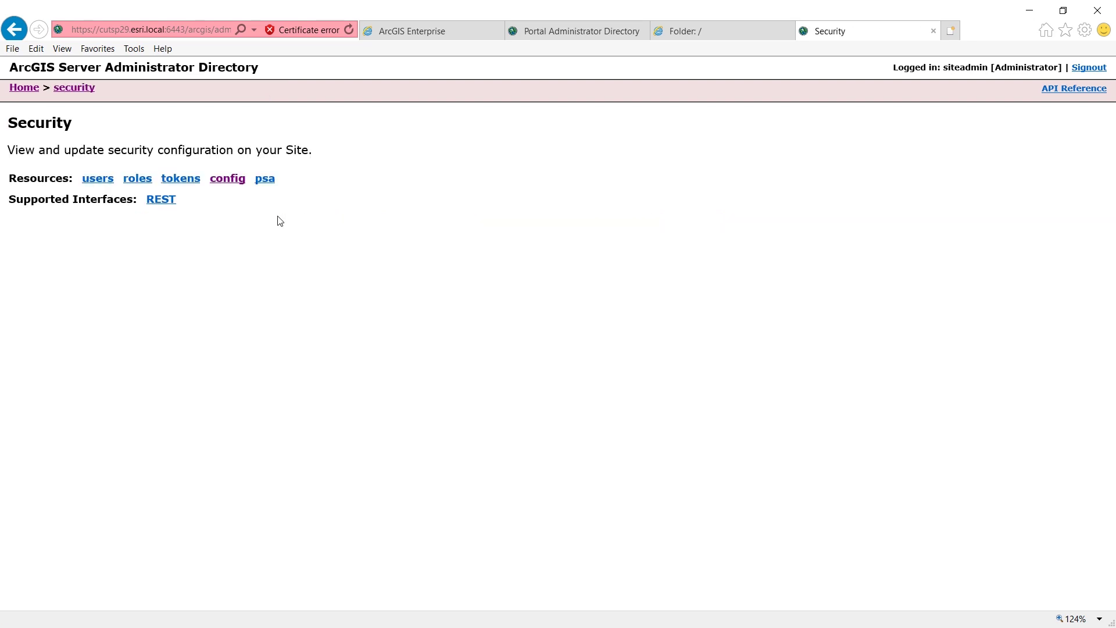
{"action": "left_click", "coordinate": [235, 179]}
{"action": "scroll", "coordinate": [160, 267], "scroll_direction": "down", "scroll_amount": 3}
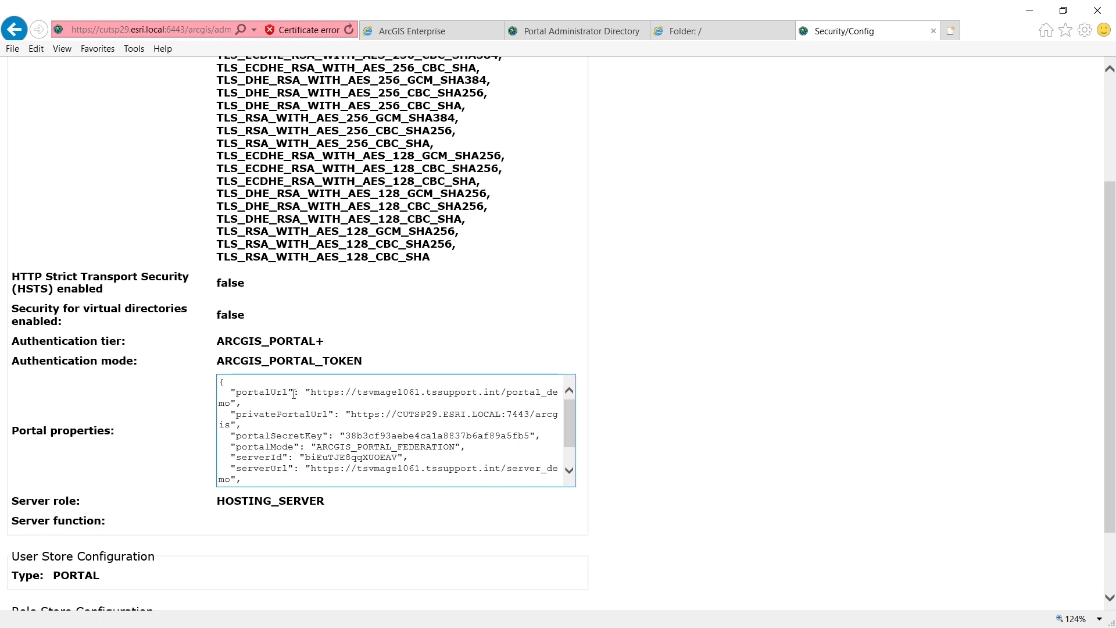
Step: Highlight the privatePortalUrl and serverUrl properties, then scroll on through the config
{"action": "double_click", "coordinate": [260, 414]}
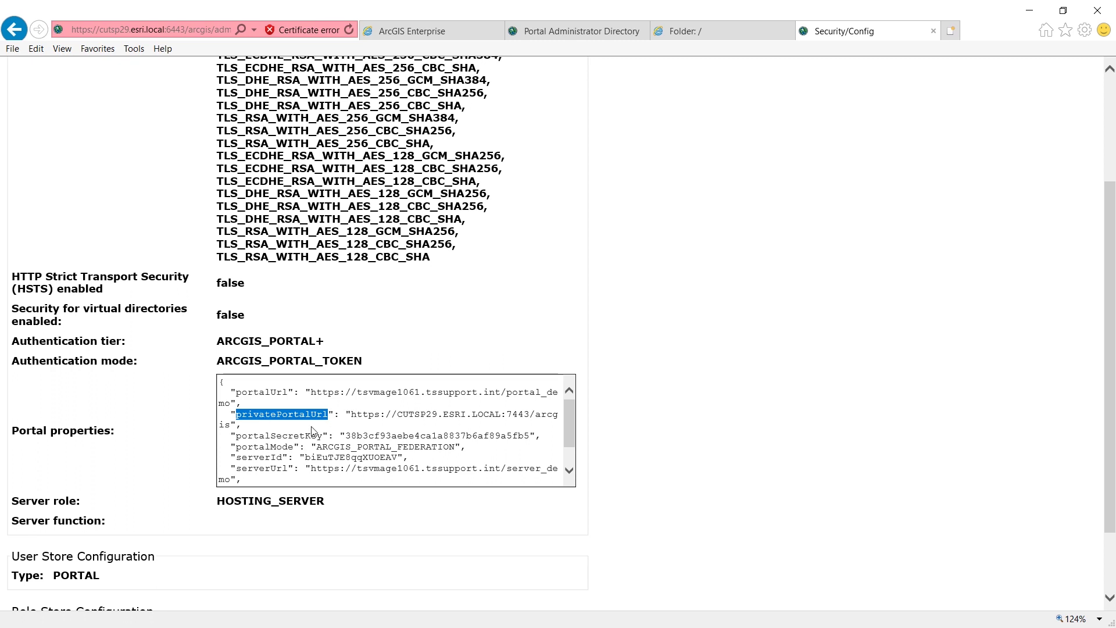
{"action": "scroll", "coordinate": [349, 430], "scroll_direction": "down", "scroll_amount": 1}
{"action": "left_click", "coordinate": [267, 451]}
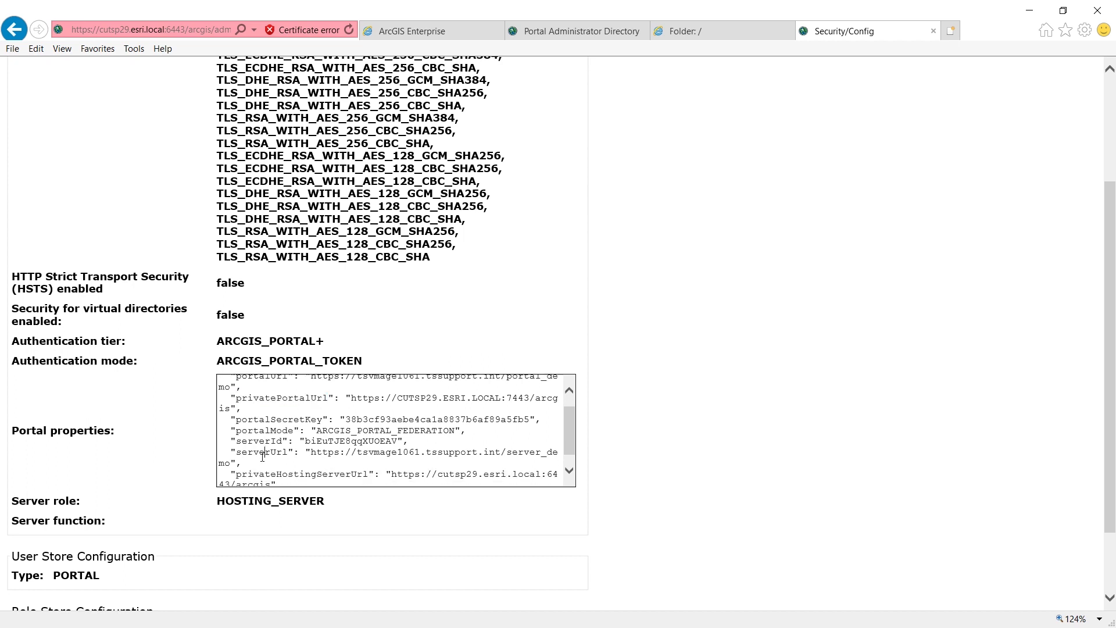
{"action": "double_click", "coordinate": [266, 451]}
{"action": "left_click", "coordinate": [309, 475]}
{"action": "scroll", "coordinate": [351, 471], "scroll_direction": "down", "scroll_amount": 1}
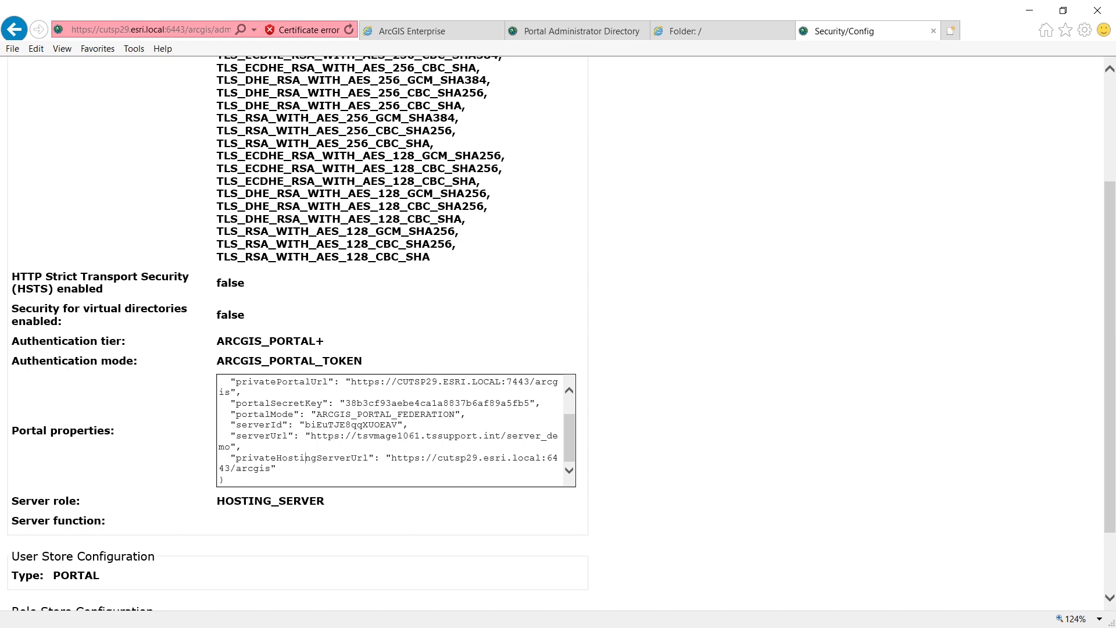
Step: Return to the URLs.pptx slide show listing the portal and server web and administrator URLs
{"action": "key", "text": "alt+Tab"}
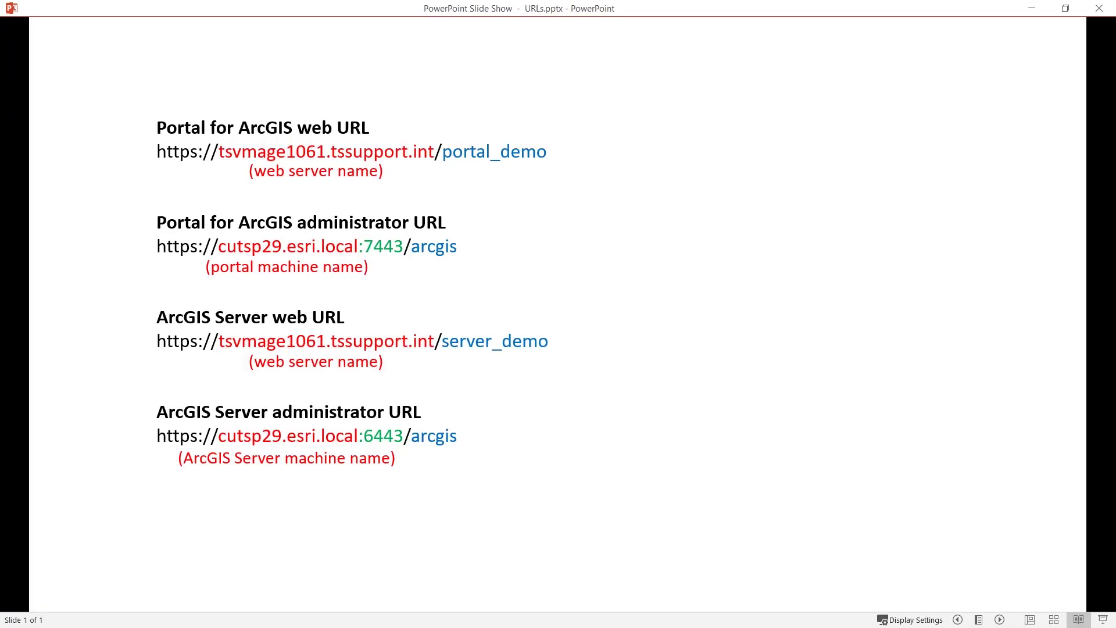